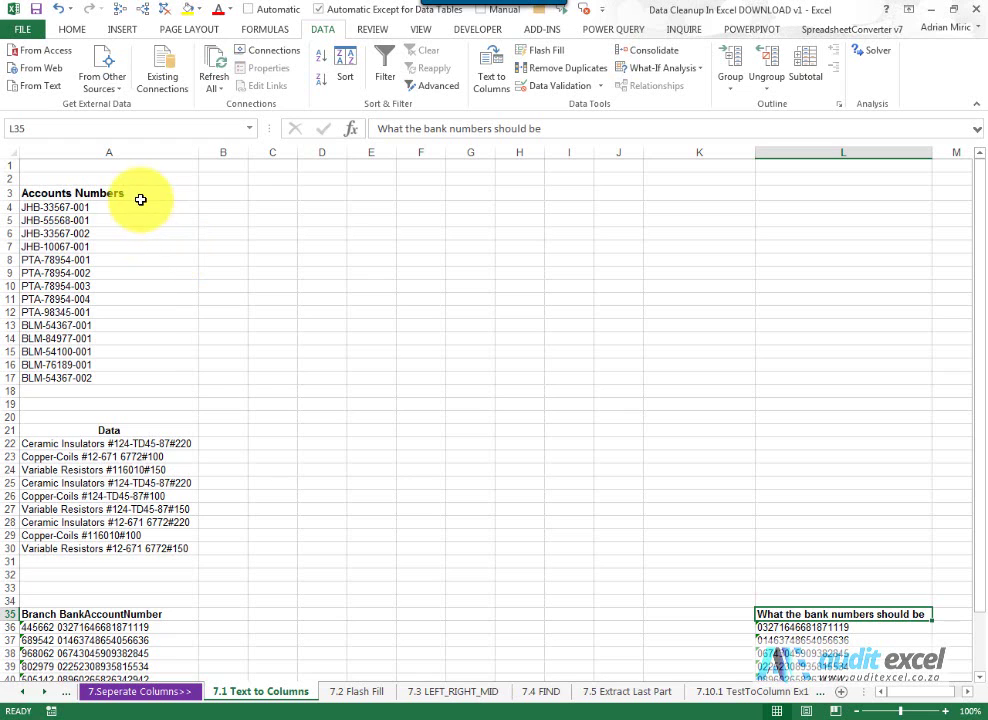
# - Select the hyphenated account numbers in cells A4:A17
pyautogui.moveTo(137, 205); pyautogui.dragTo(126, 376)
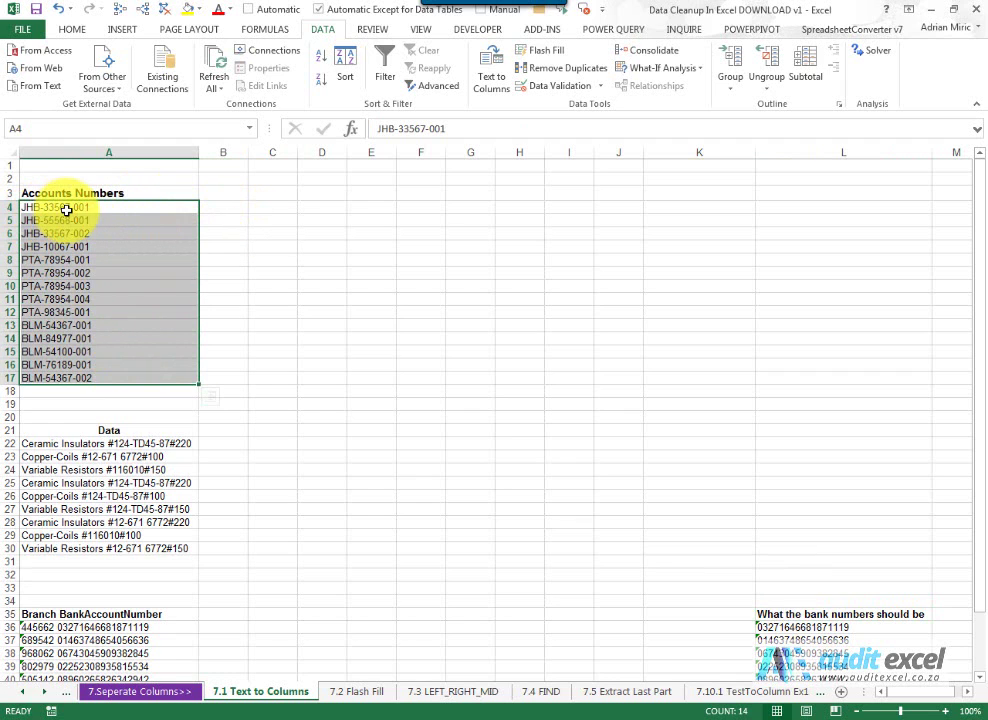
# - Split A4:A17 with delimited Text to Columns on '-' into branch, number and suffix columns
pyautogui.click(490, 87)
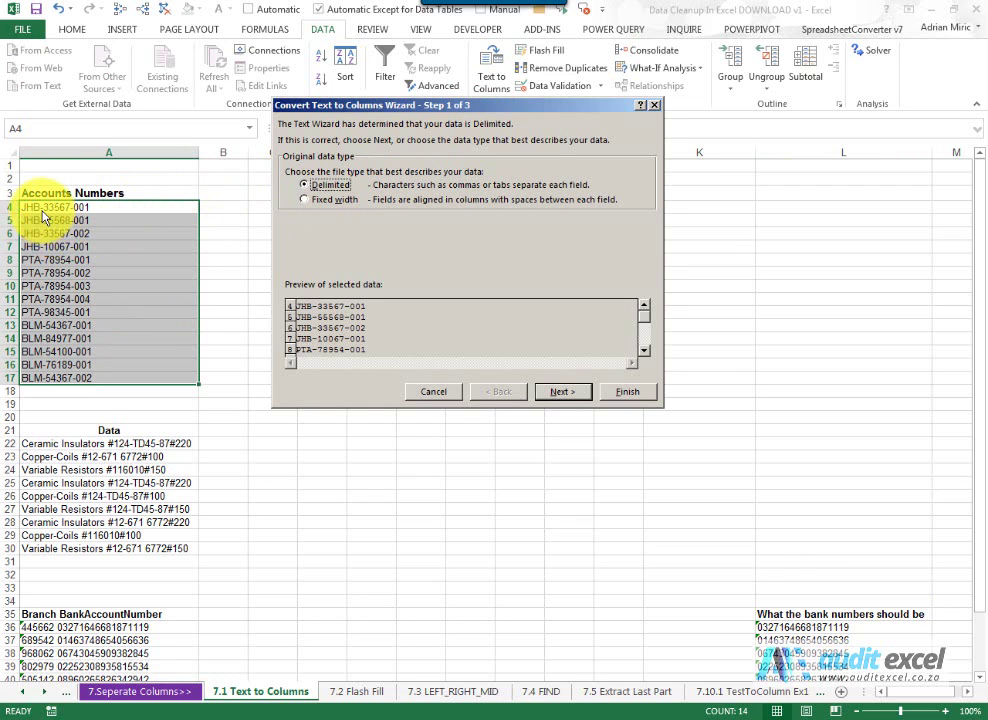
pyautogui.click(558, 394)
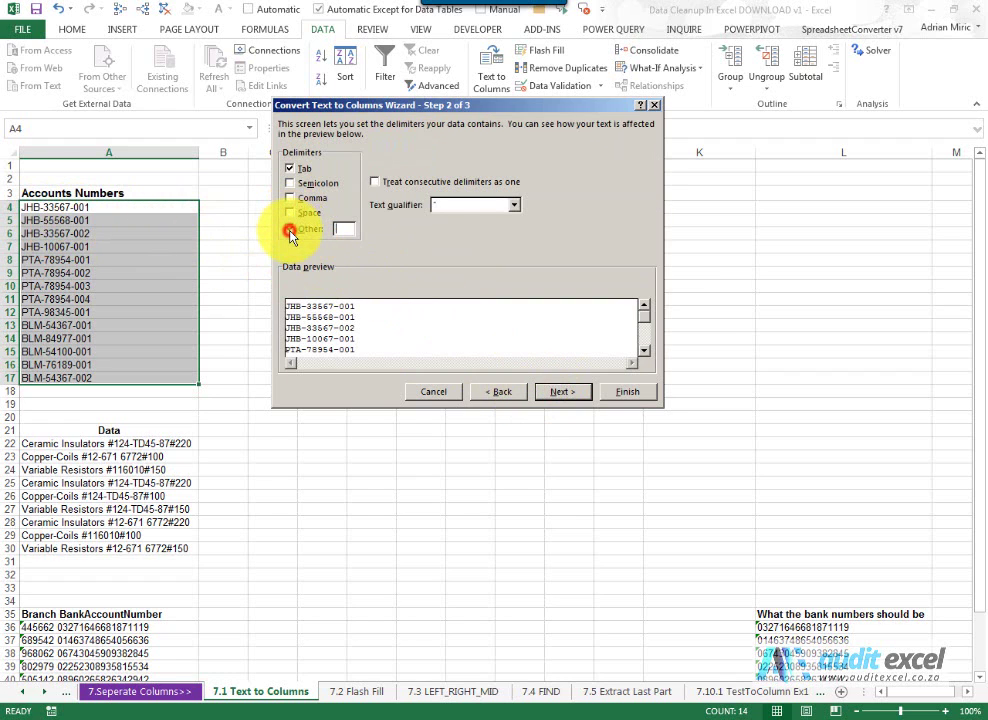
pyautogui.click(290, 168)
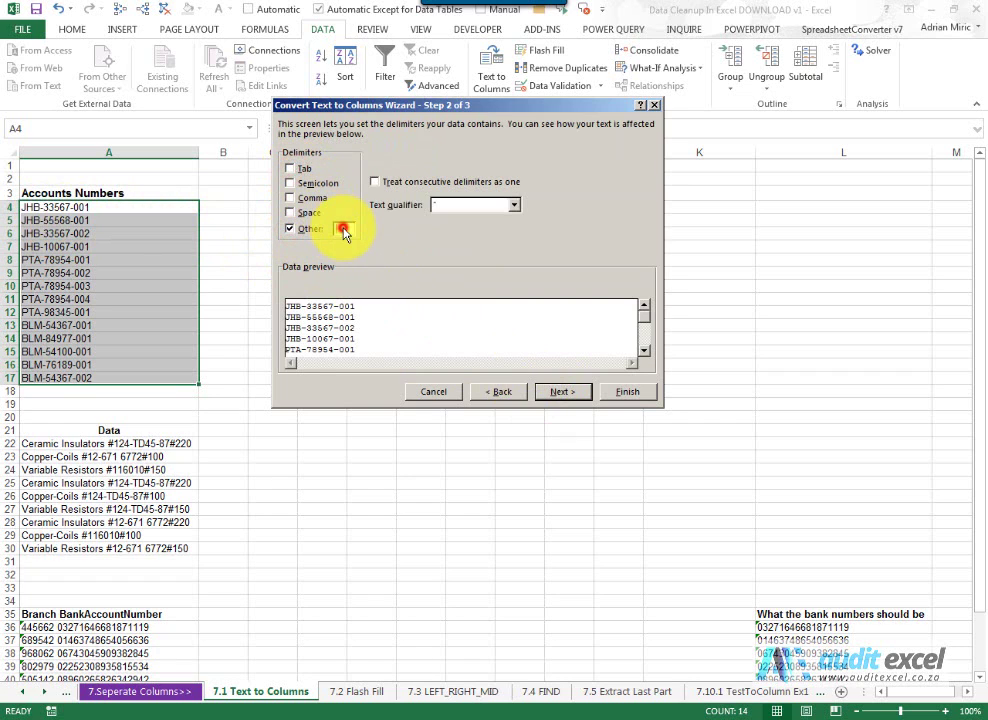
pyautogui.write('-')
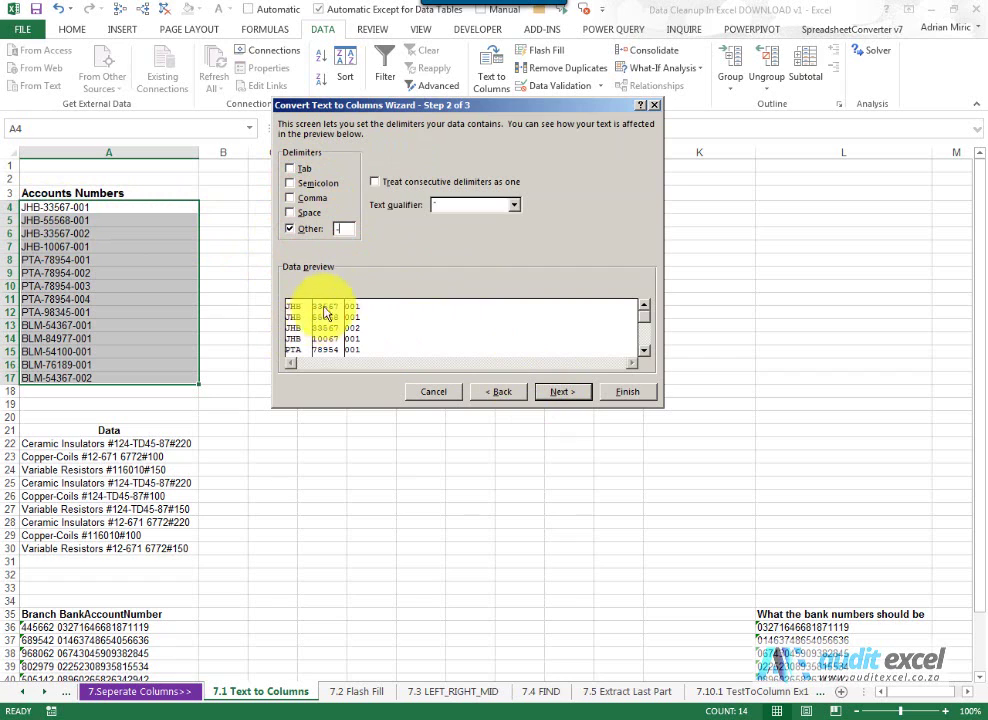
pyautogui.click(645, 354)
pyautogui.click(645, 354)
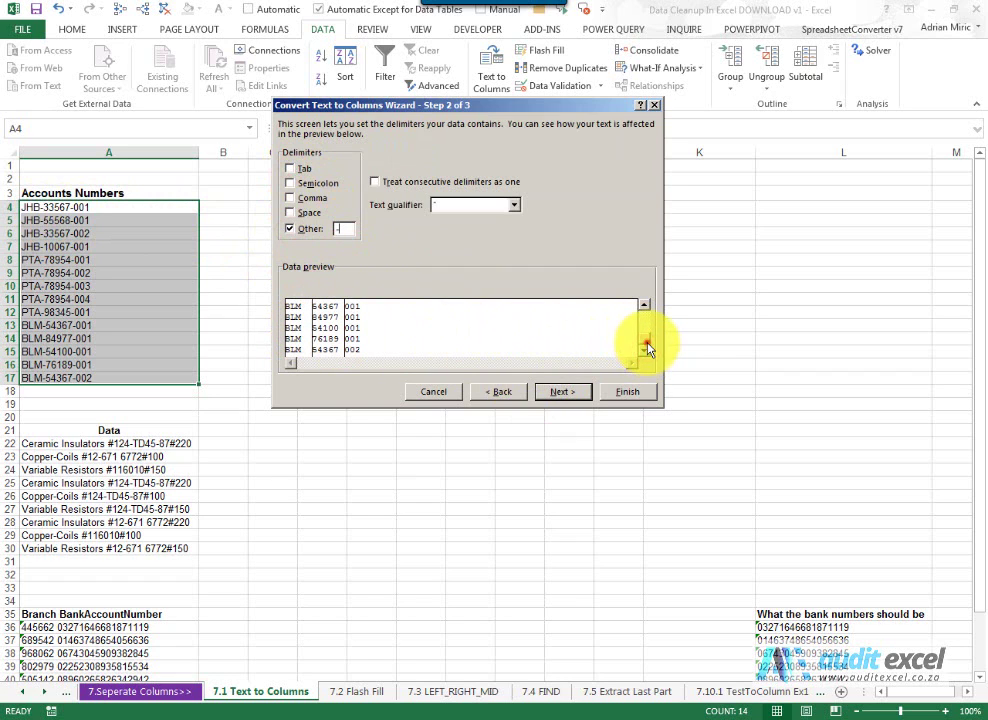
pyautogui.moveTo(647, 351); pyautogui.dragTo(645, 321)
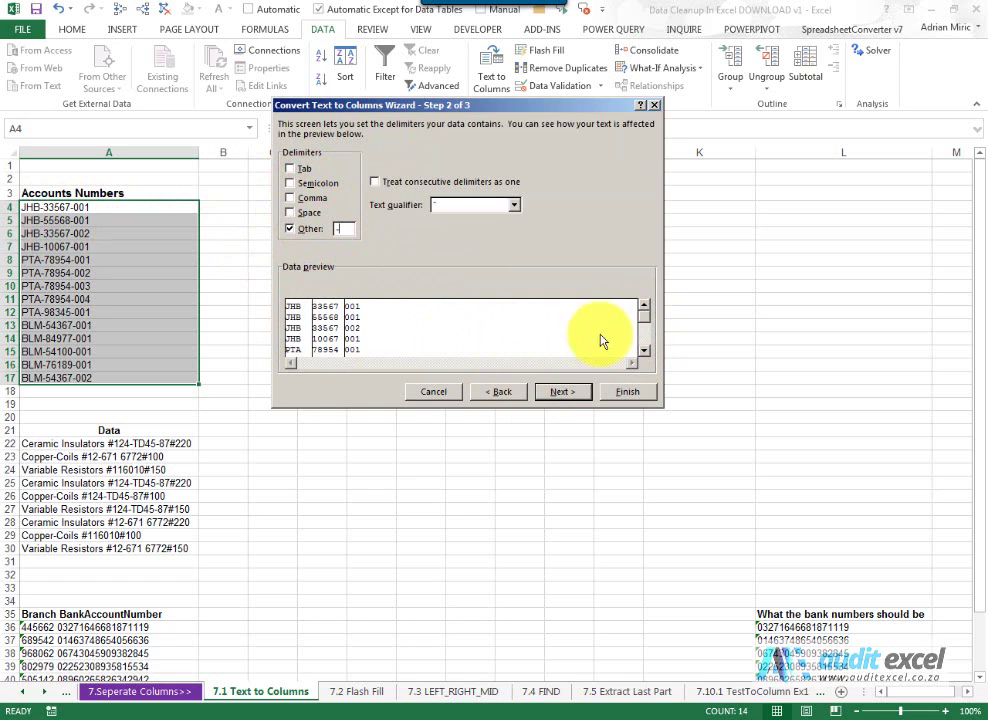
pyautogui.click(555, 391)
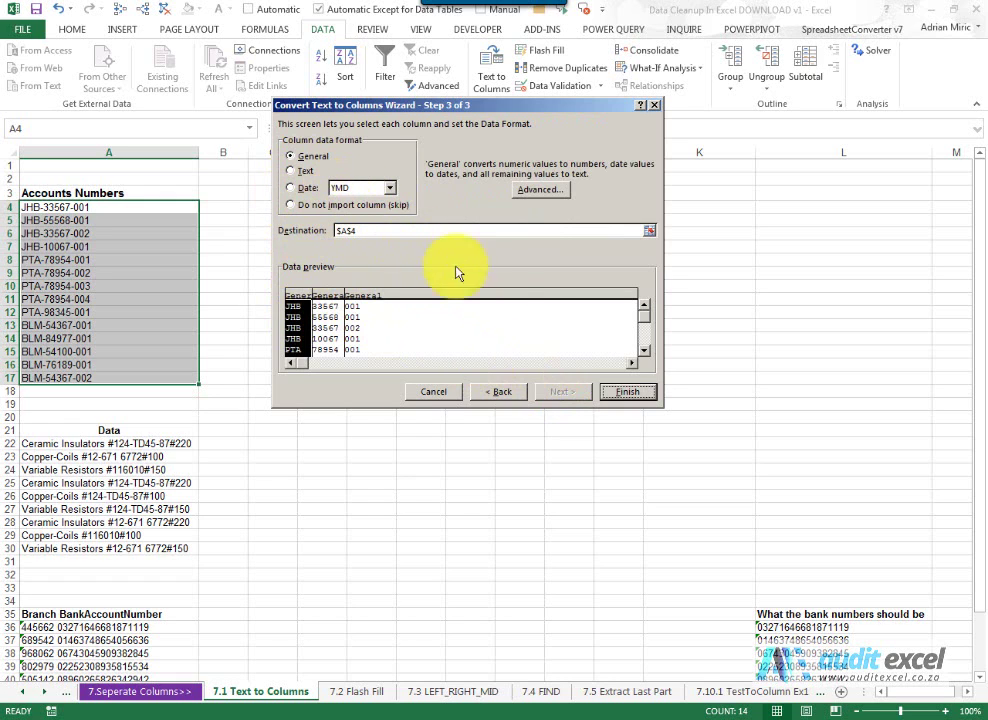
pyautogui.click(634, 392)
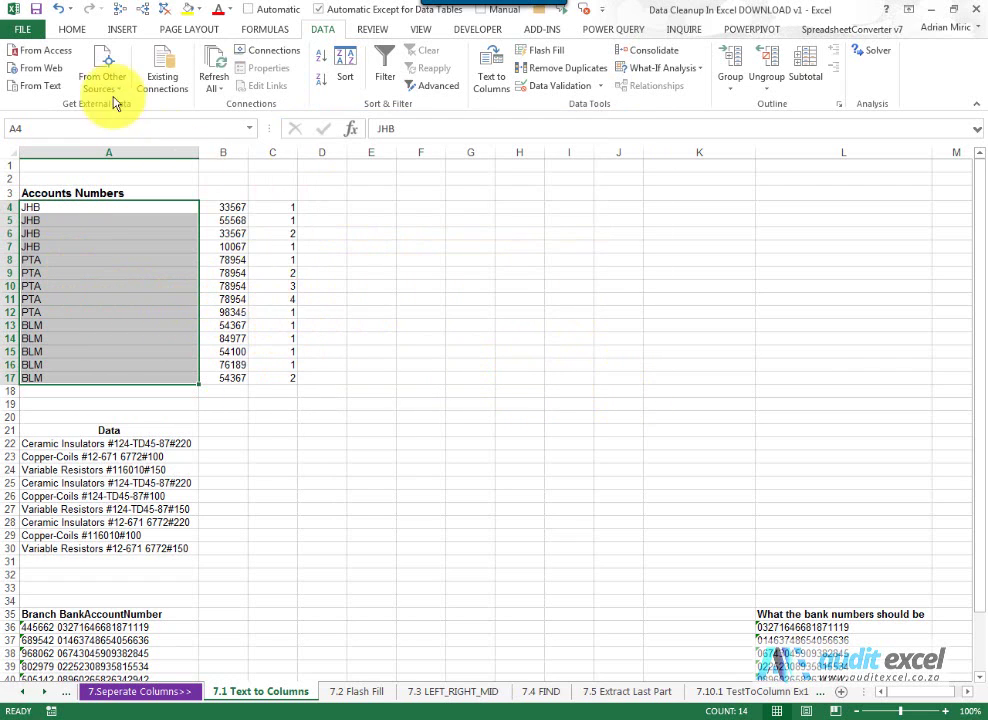
# - Undo the hyphen split, reselect A4:A17 and relaunch Text to Columns
pyautogui.click(55, 12)
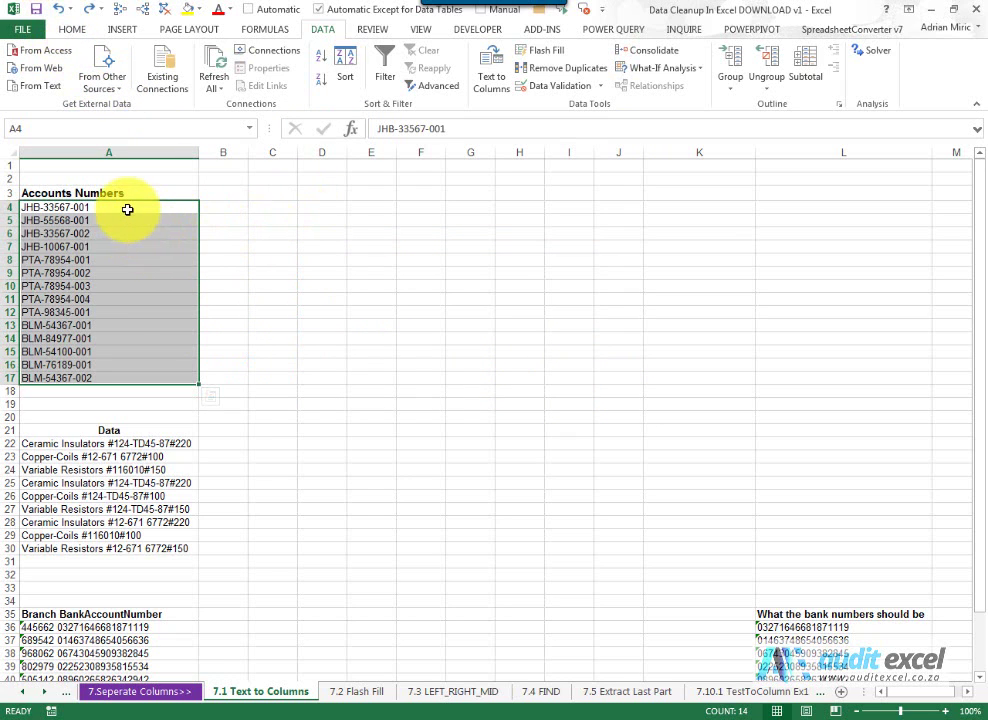
pyautogui.moveTo(127, 209); pyautogui.dragTo(121, 378)
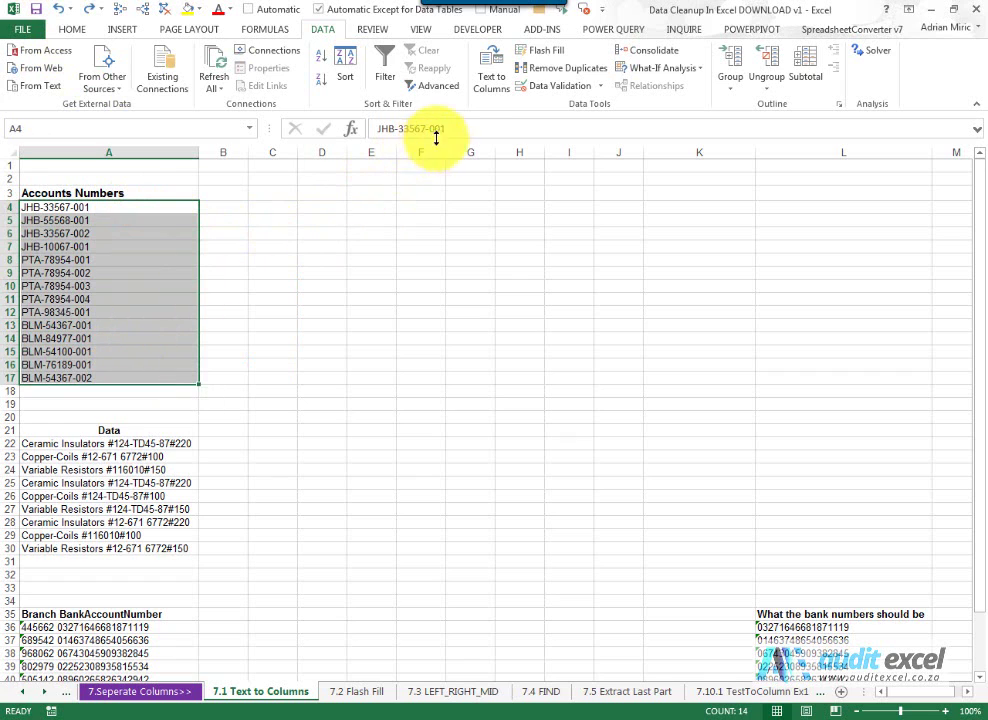
pyautogui.click(490, 76)
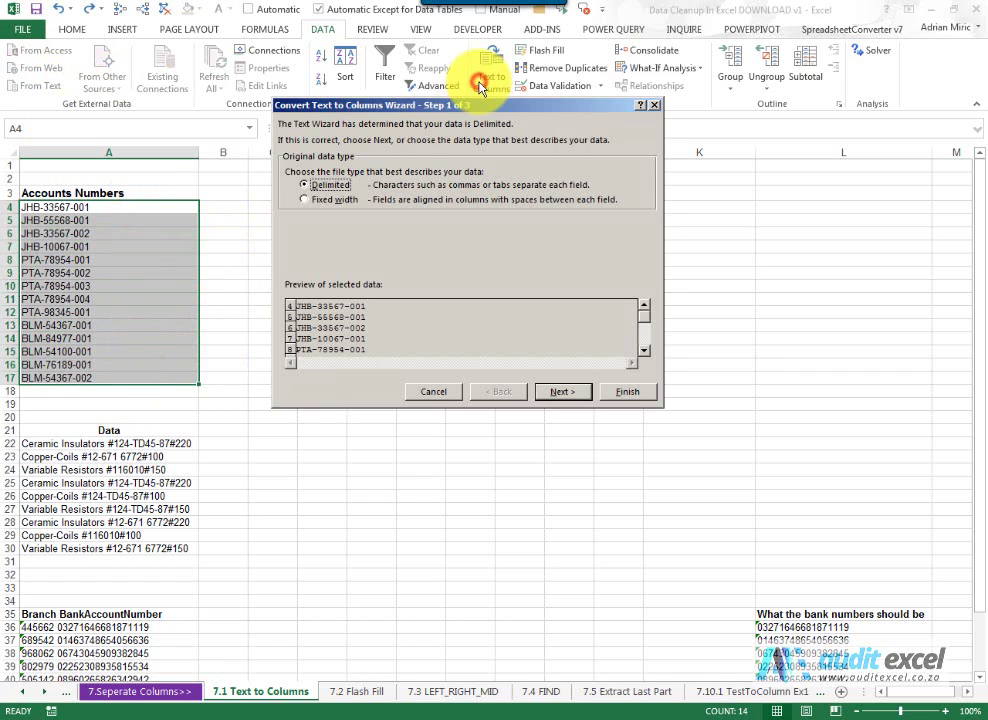
# - Split A4:A17 by fixed width with breaks at the hyphens, skipping the hyphen columns
pyautogui.click(307, 199)
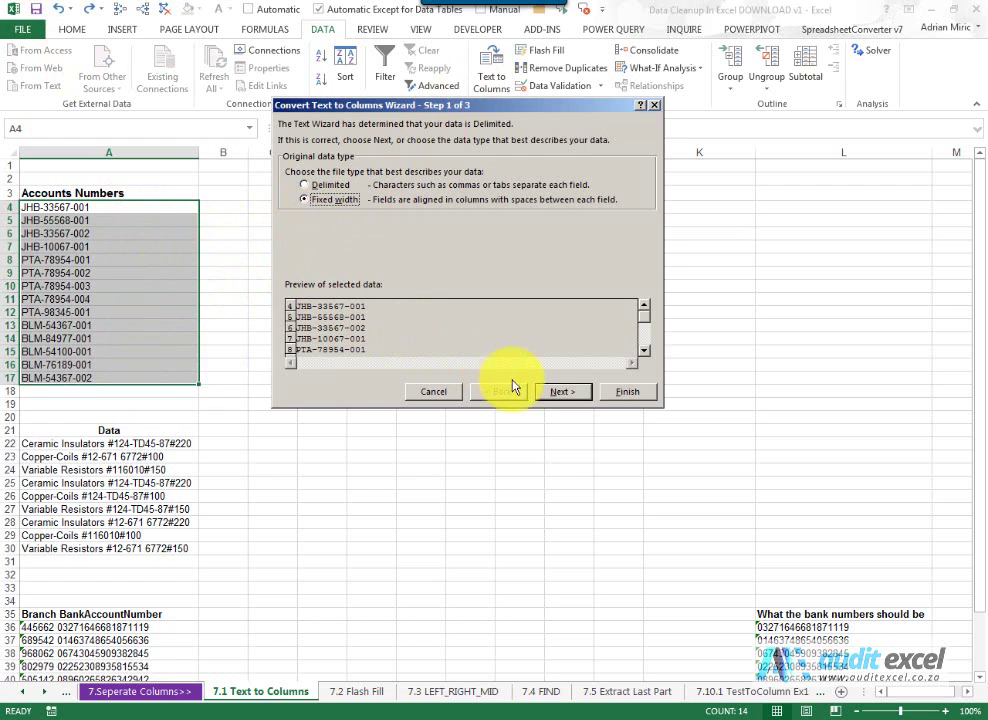
pyautogui.click(552, 391)
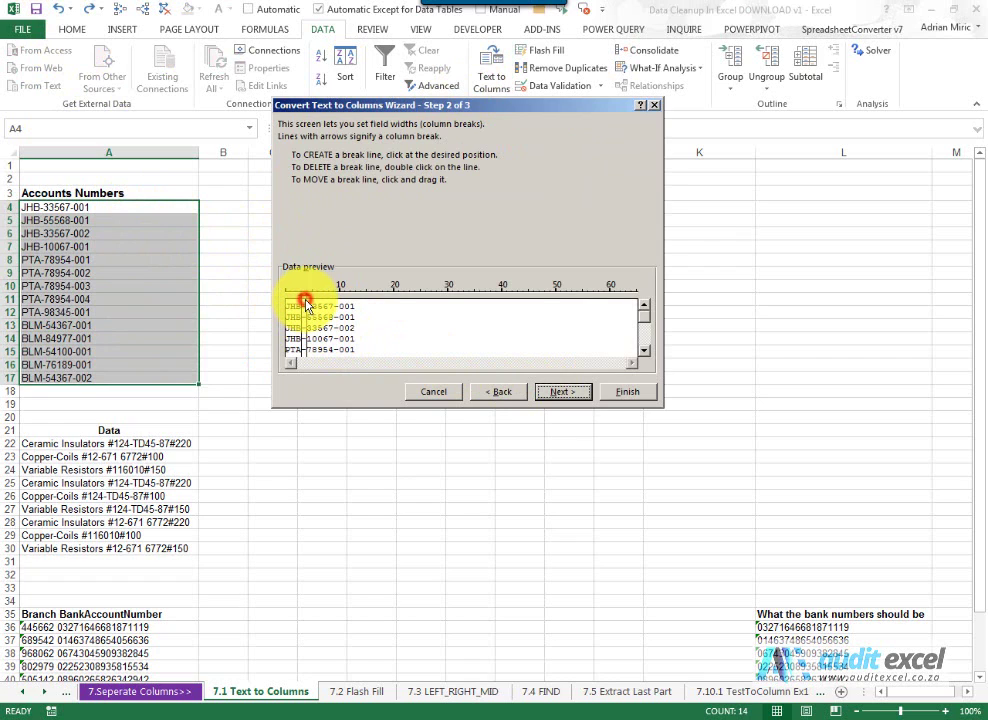
pyautogui.click(334, 304)
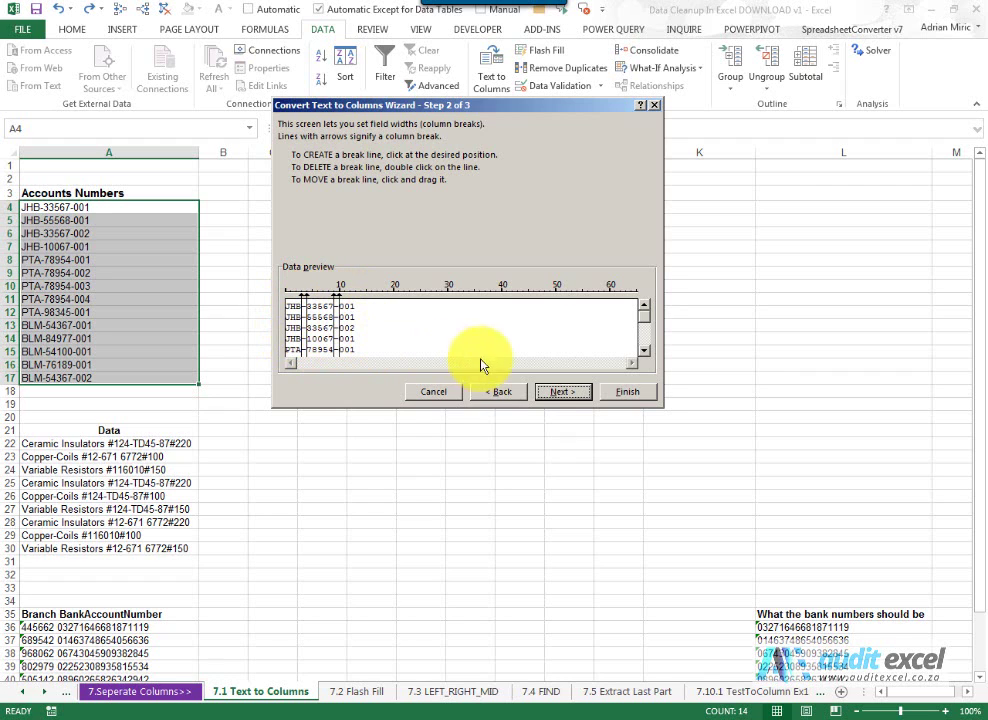
pyautogui.click(566, 392)
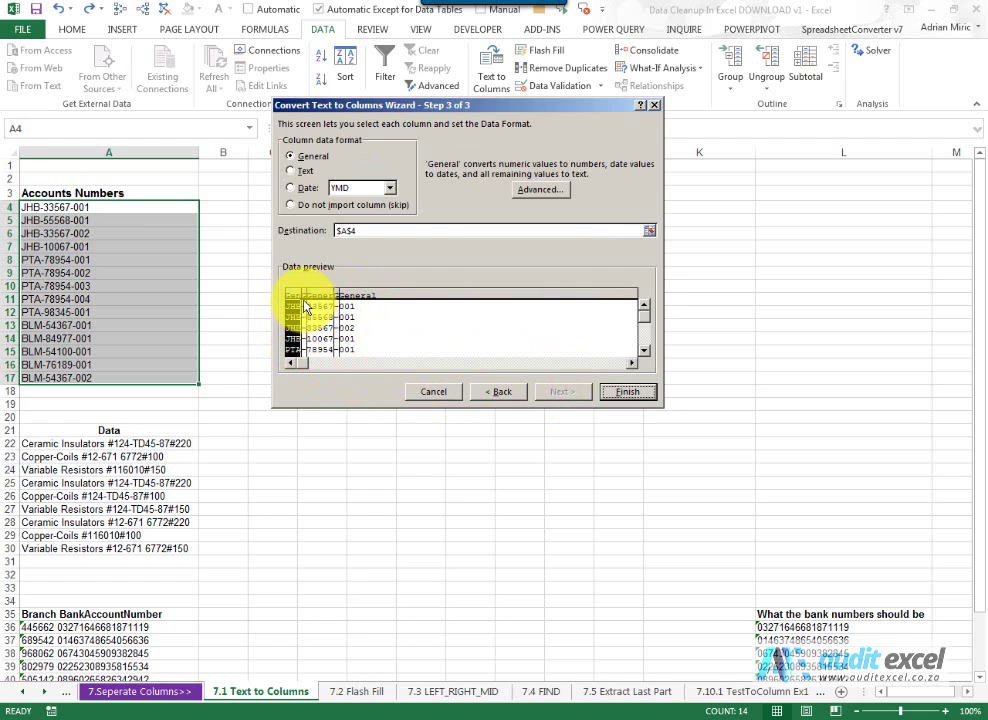
pyautogui.click(304, 298)
pyautogui.click(290, 207)
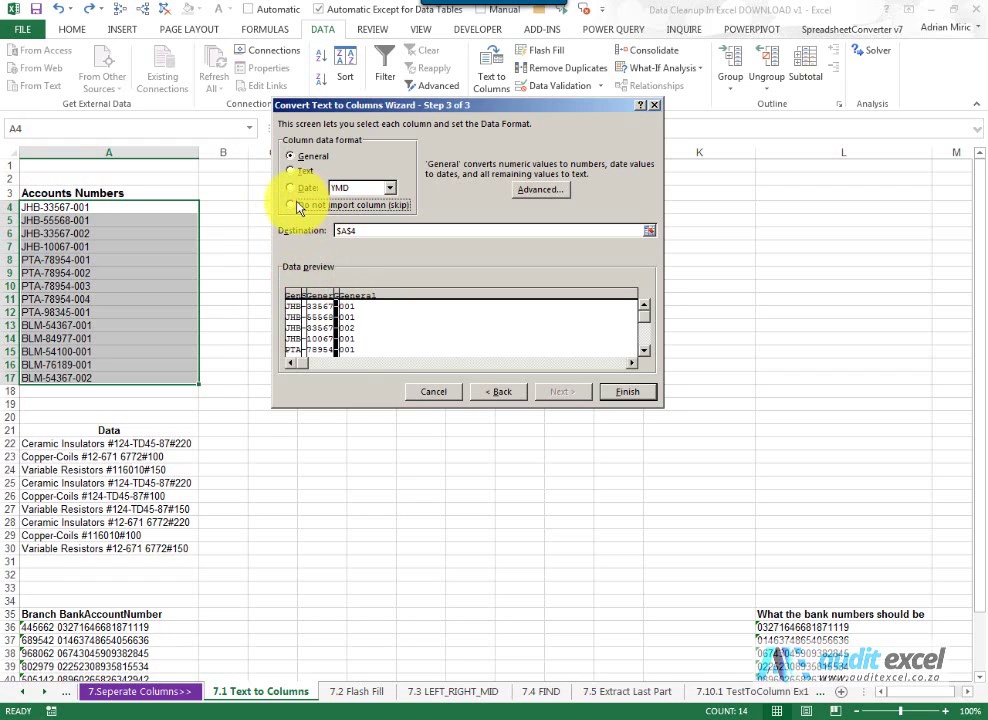
pyautogui.click(619, 395)
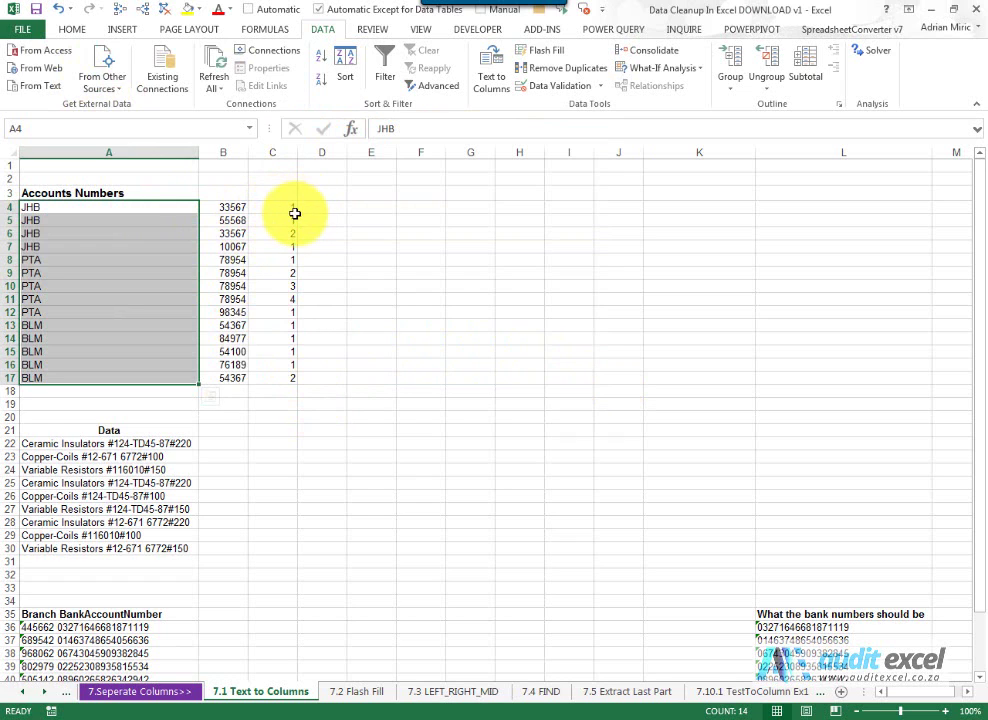
# - Undo the fixed-width split so A4:A17 shows codes like JHB-33567-001 again
pyautogui.click(55, 10)
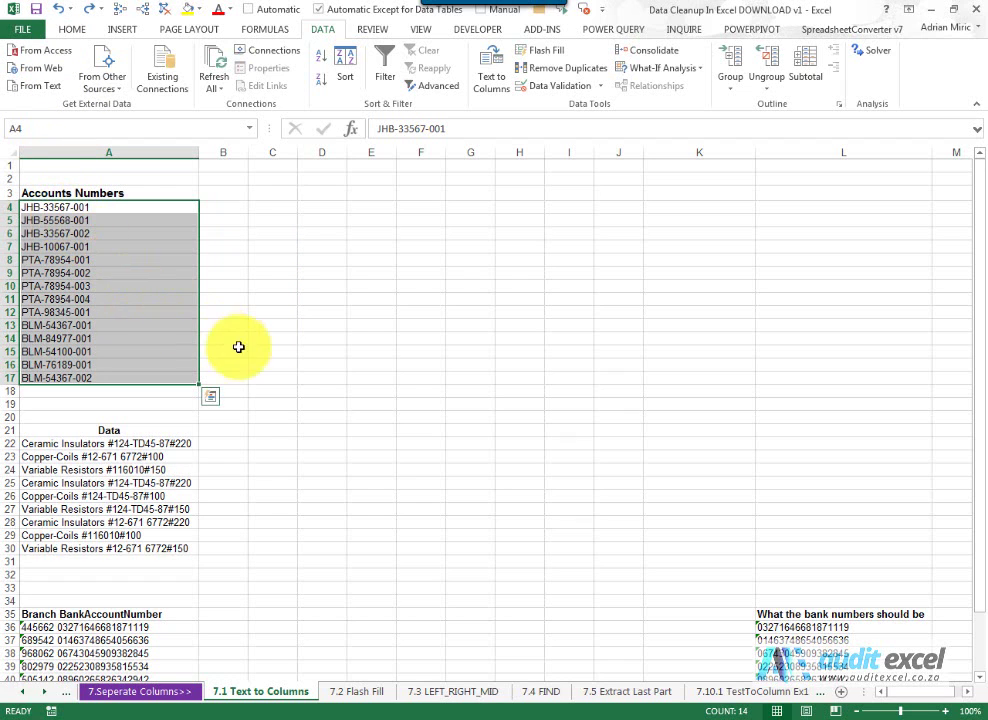
# - Select the product strings in A22:A30 and launch Text to Columns
pyautogui.click(138, 444)
pyautogui.scroll(-6, 135, 400)
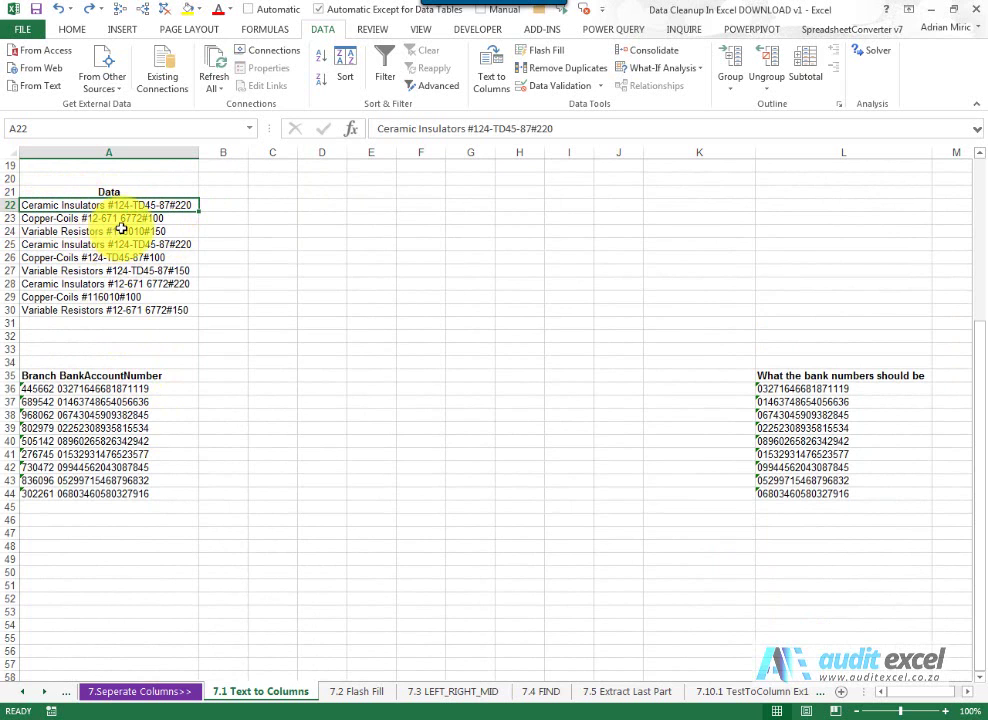
pyautogui.moveTo(134, 204); pyautogui.dragTo(143, 310)
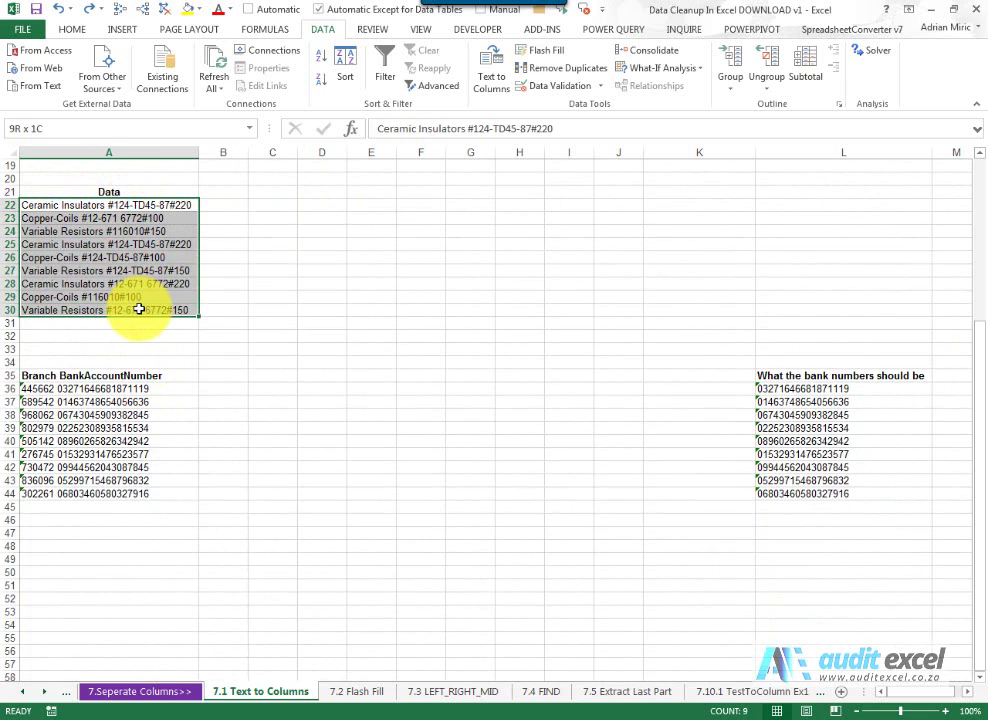
pyautogui.click(487, 83)
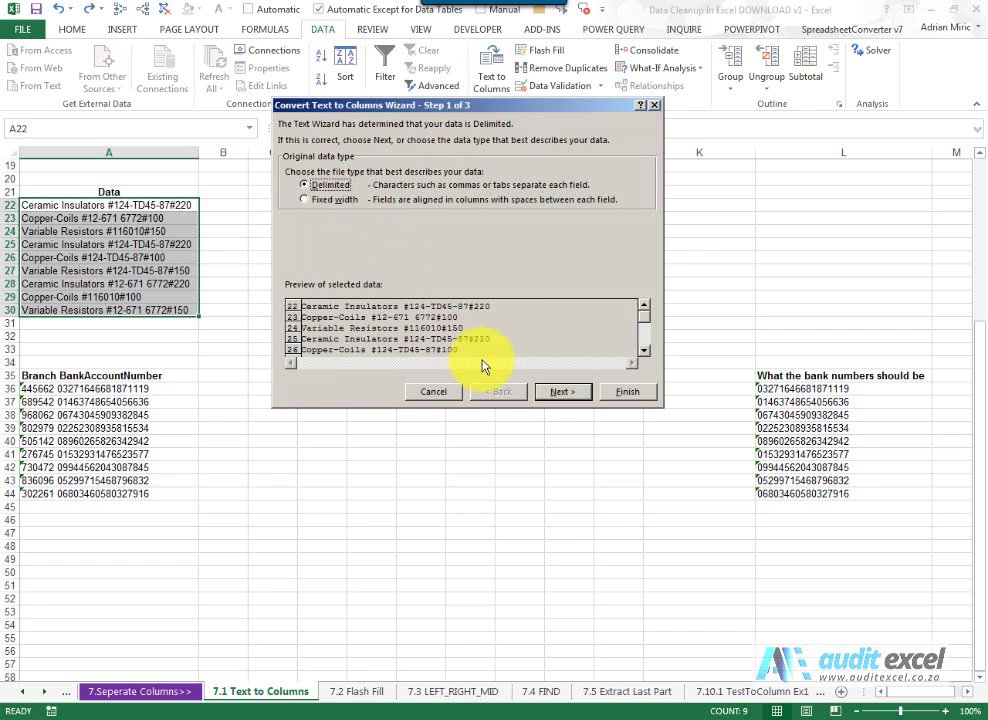
# - Split the product strings in A22:A30 on '#' instead of '-' into name, code and quantity
pyautogui.click(547, 394)
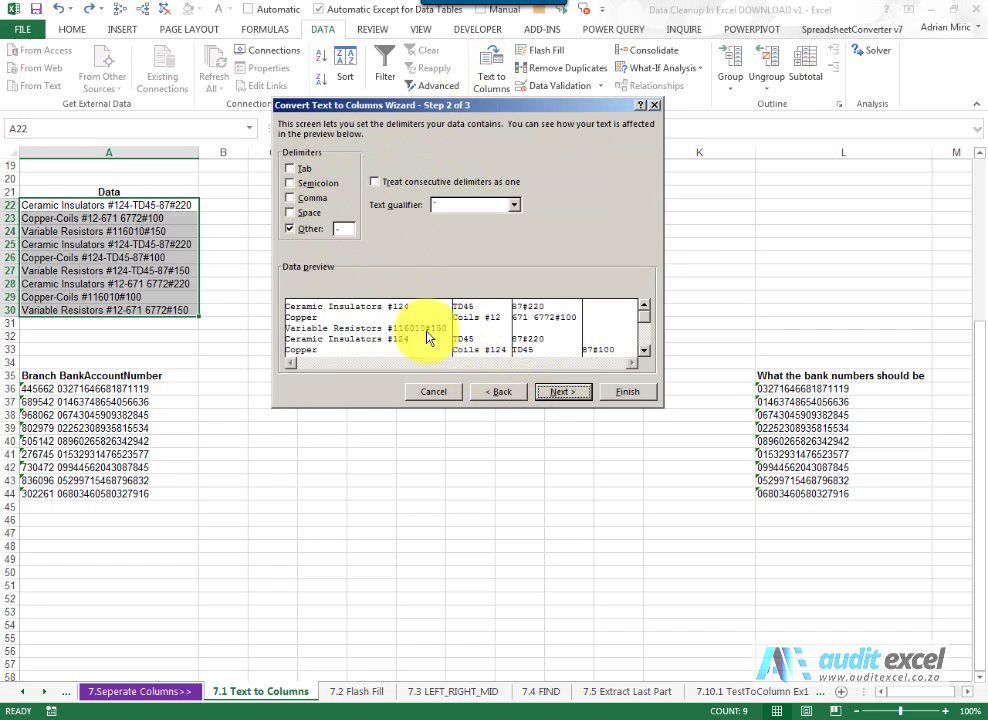
pyautogui.click(345, 230)
pyautogui.click(340, 230)
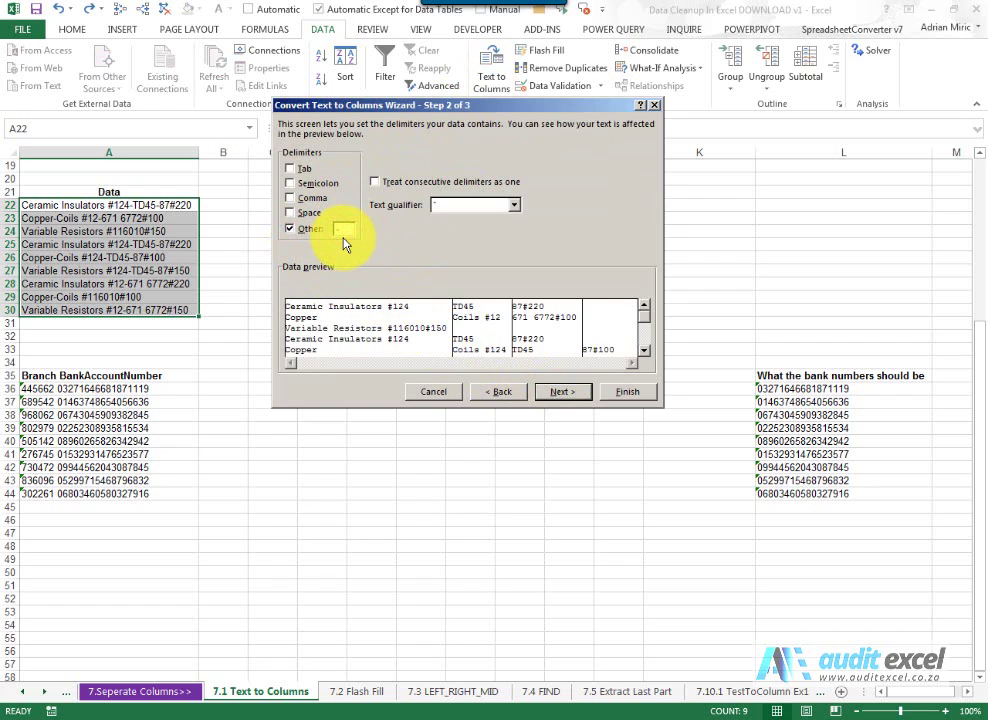
pyautogui.press('BackSpace')
pyautogui.write('#')
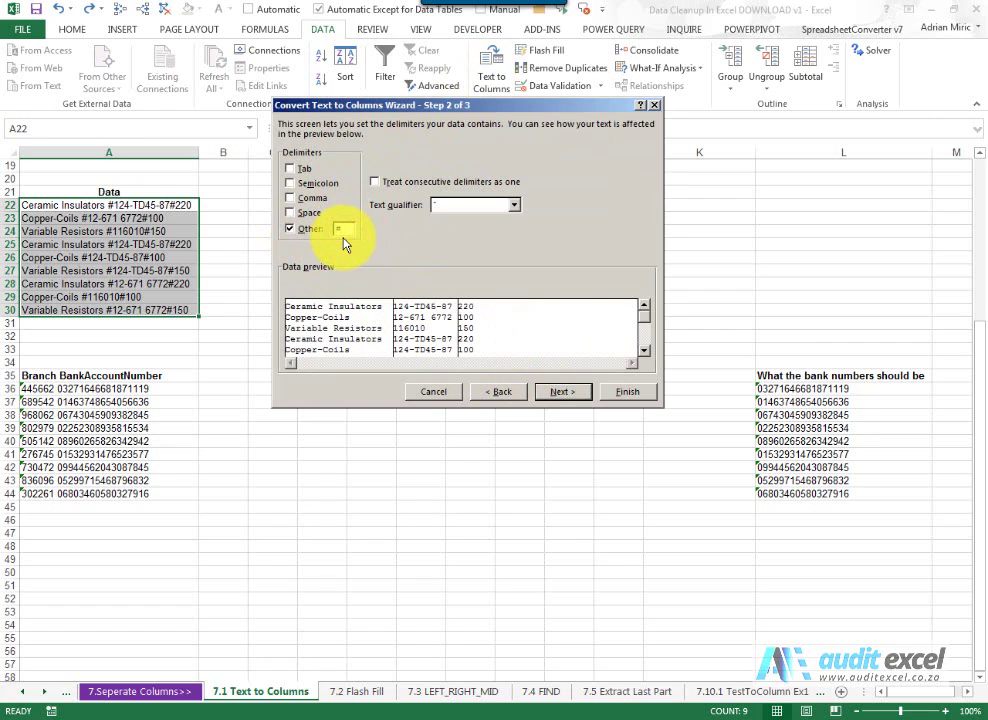
pyautogui.click(645, 351)
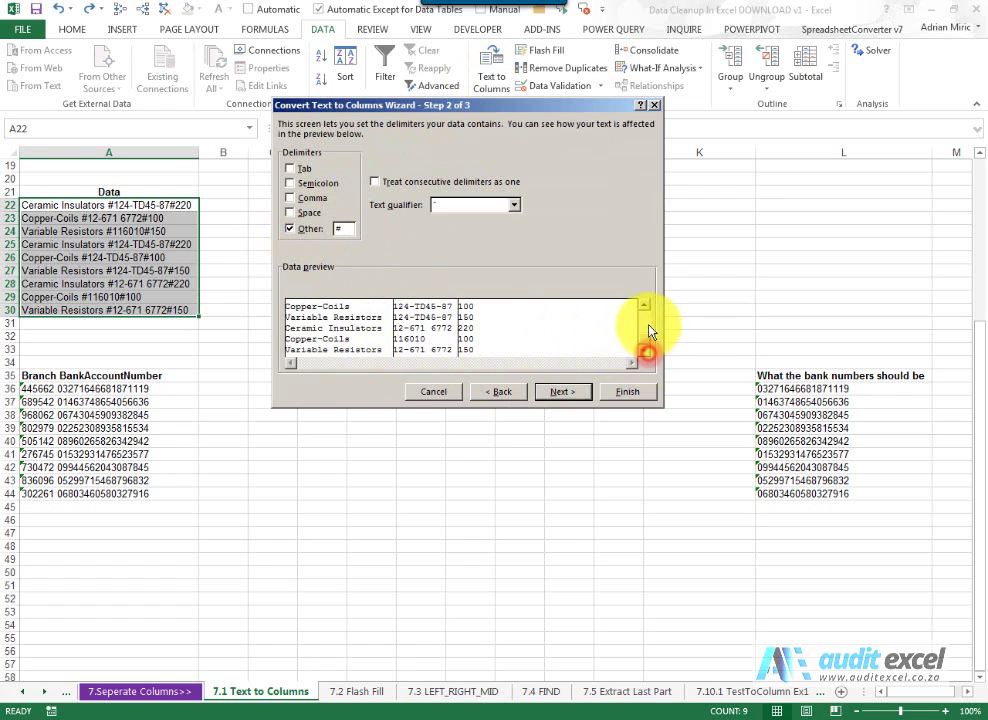
pyautogui.scroll(2, 645, 345)
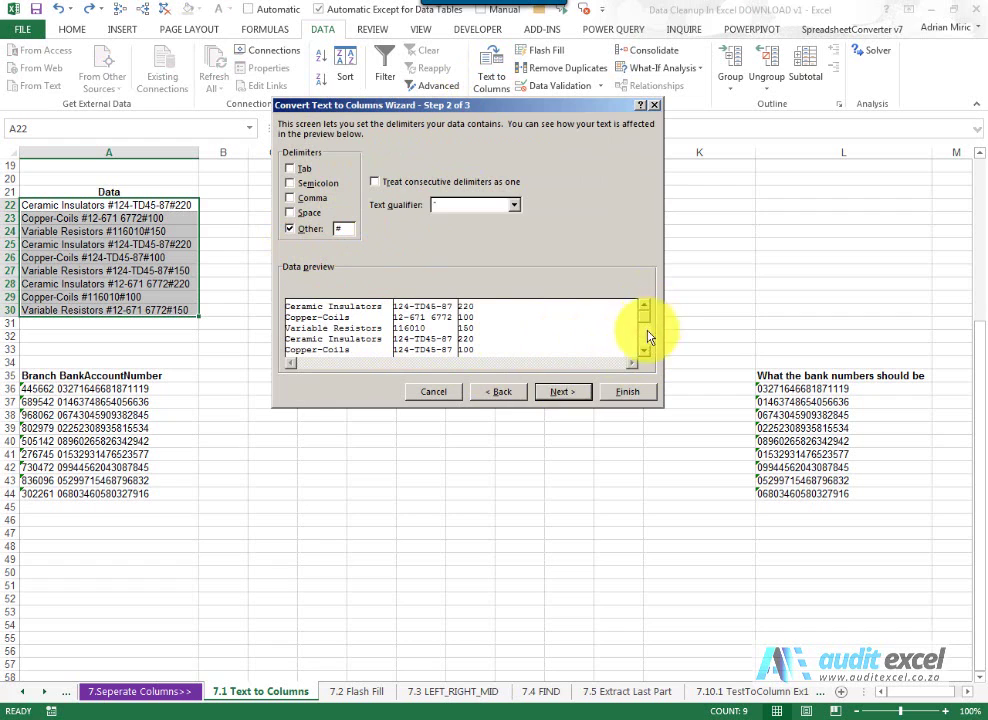
pyautogui.click(556, 393)
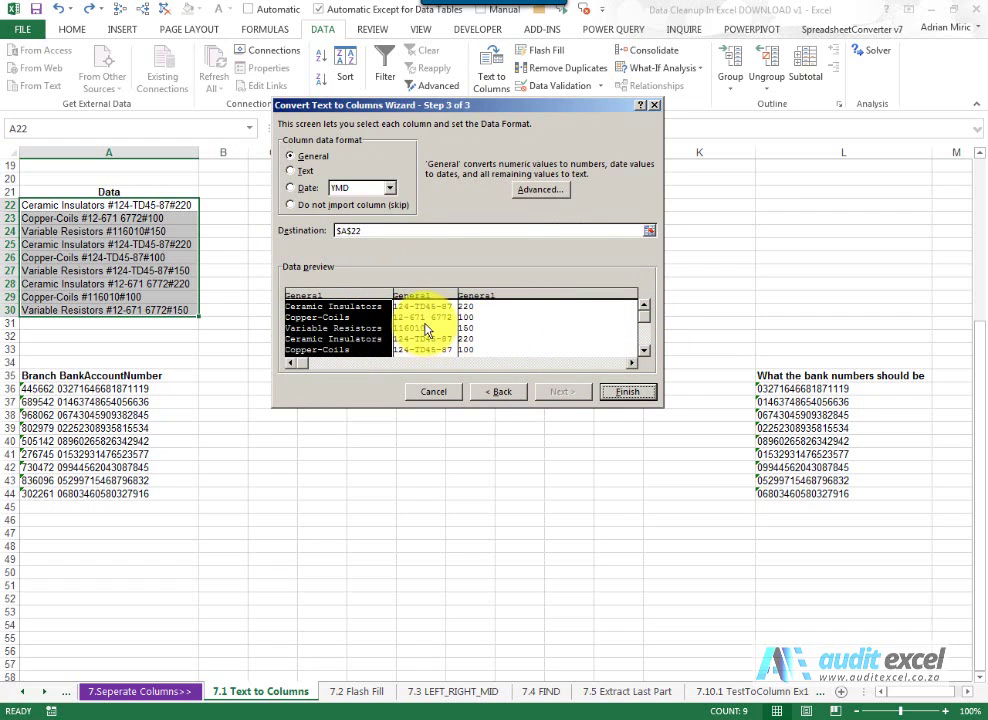
pyautogui.click(630, 392)
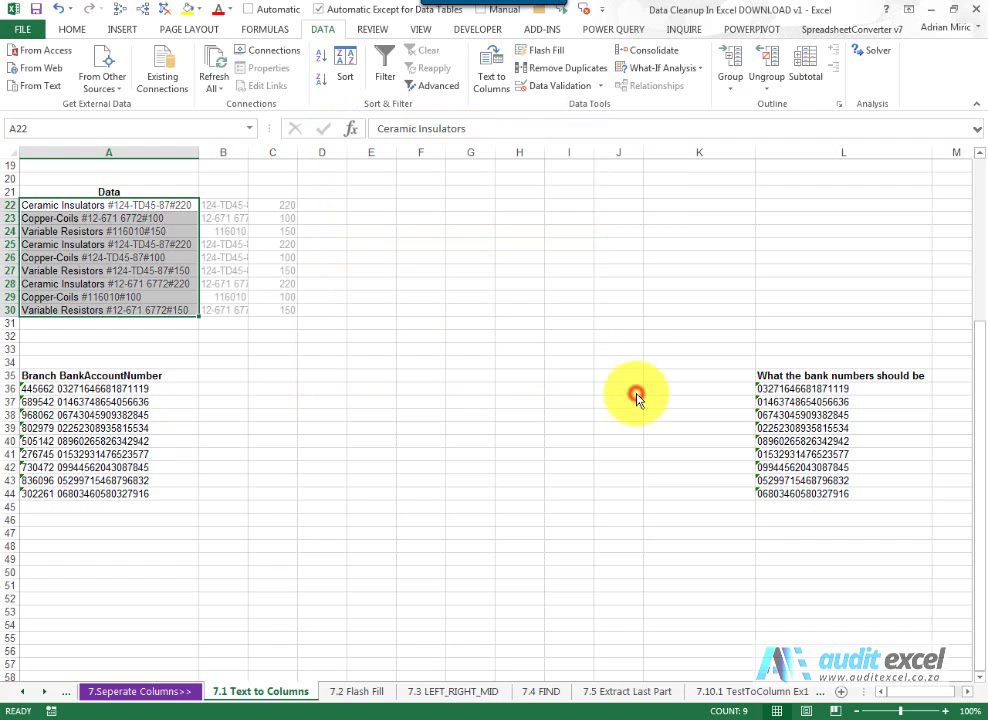
# - Autofit column B so the product codes are fully readable
pyautogui.doubleClick(249, 152)
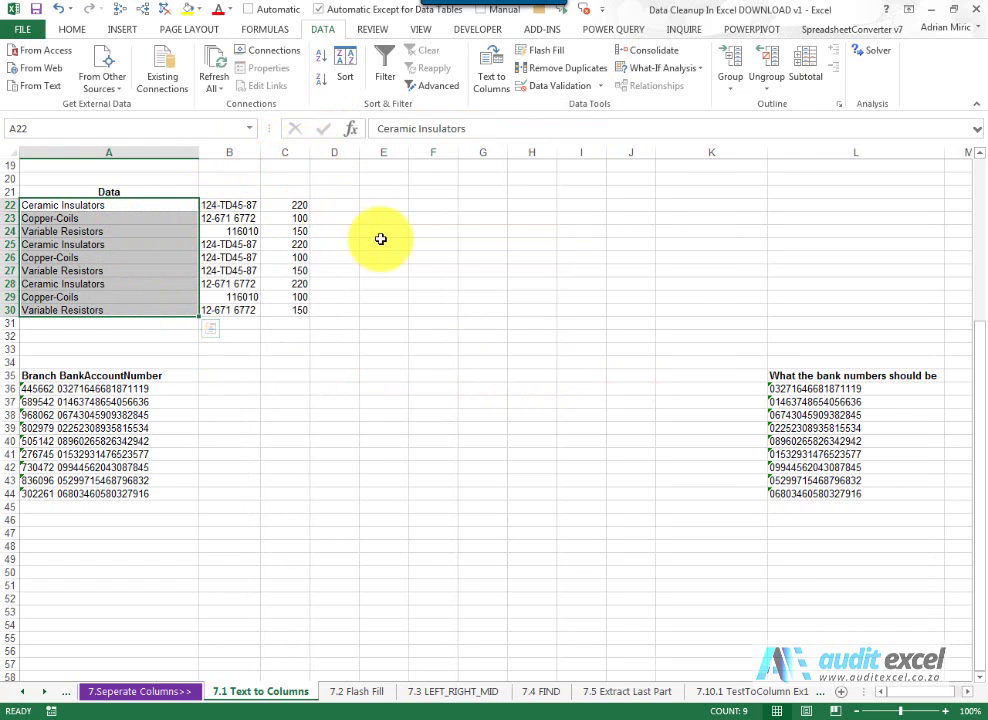
pyautogui.scroll(3, 378, 240)
pyautogui.scroll(3, 355, 262)
pyautogui.scroll(-2, 300, 290)
pyautogui.scroll(-3, 260, 315)
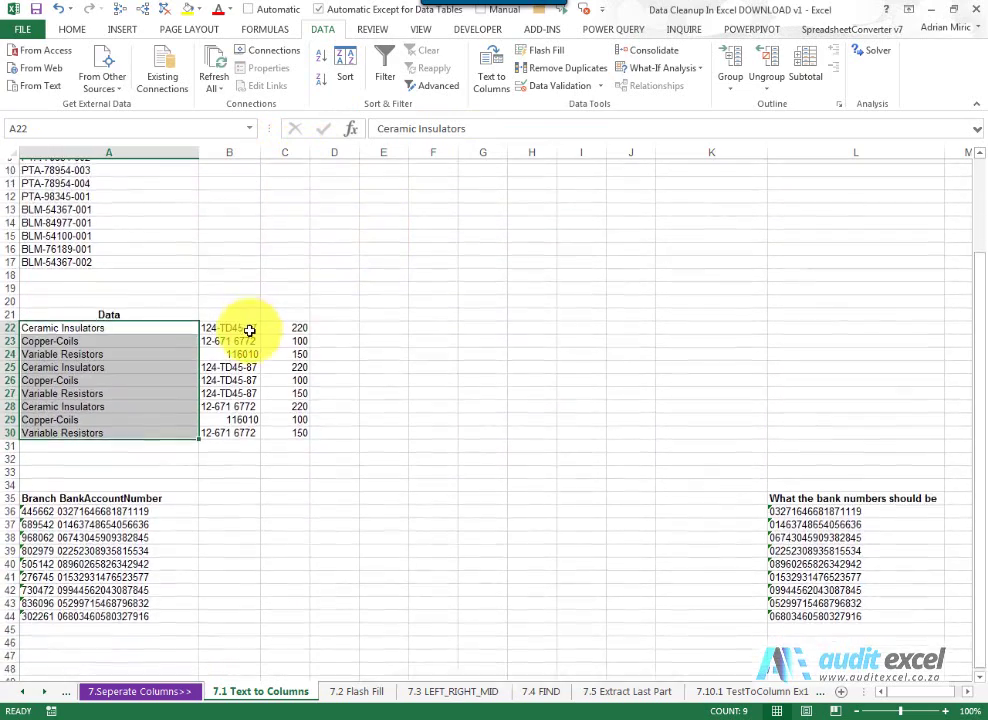
pyautogui.scroll(-1, 250, 320)
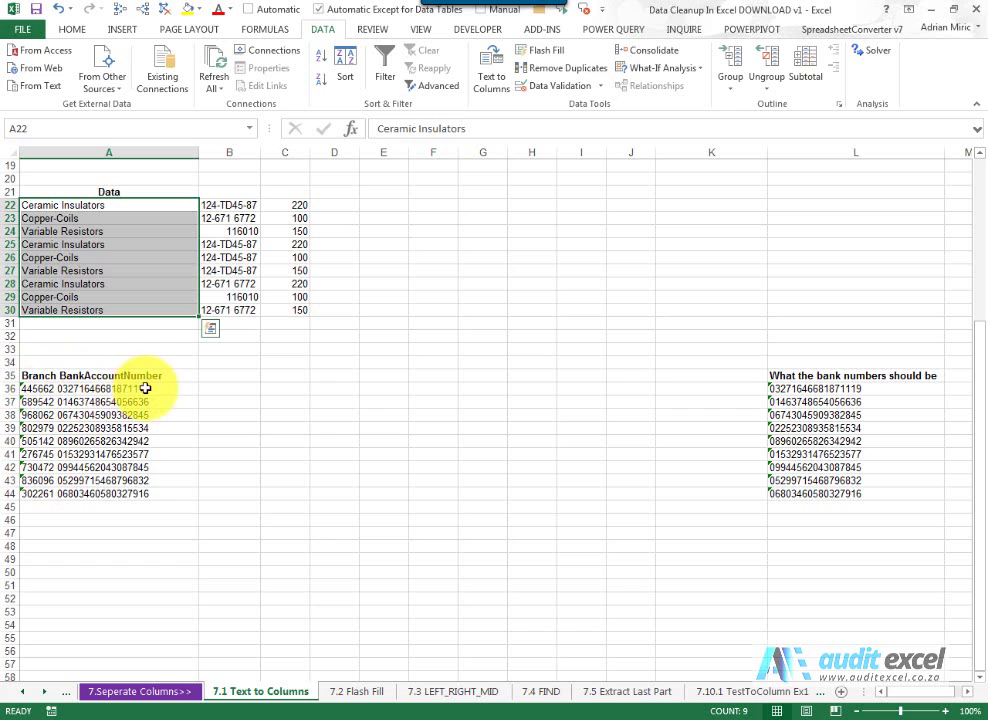
# - Split the bank numbers in A36:A44 on space instead of '#' into branch and account columns
pyautogui.moveTo(150, 388); pyautogui.dragTo(155, 494)
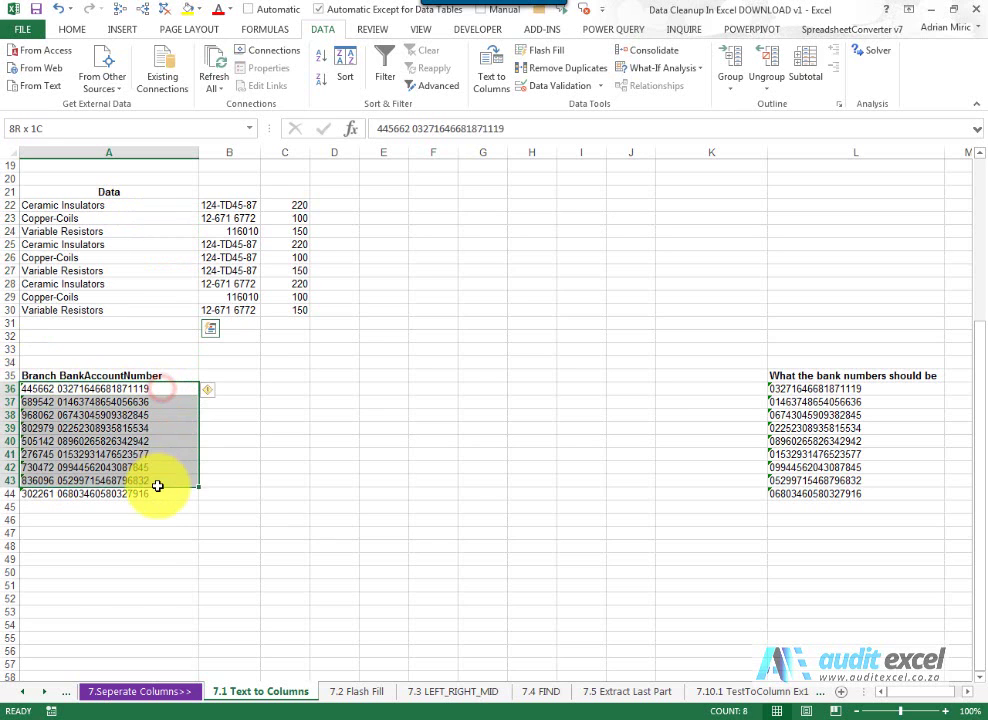
pyautogui.click(487, 78)
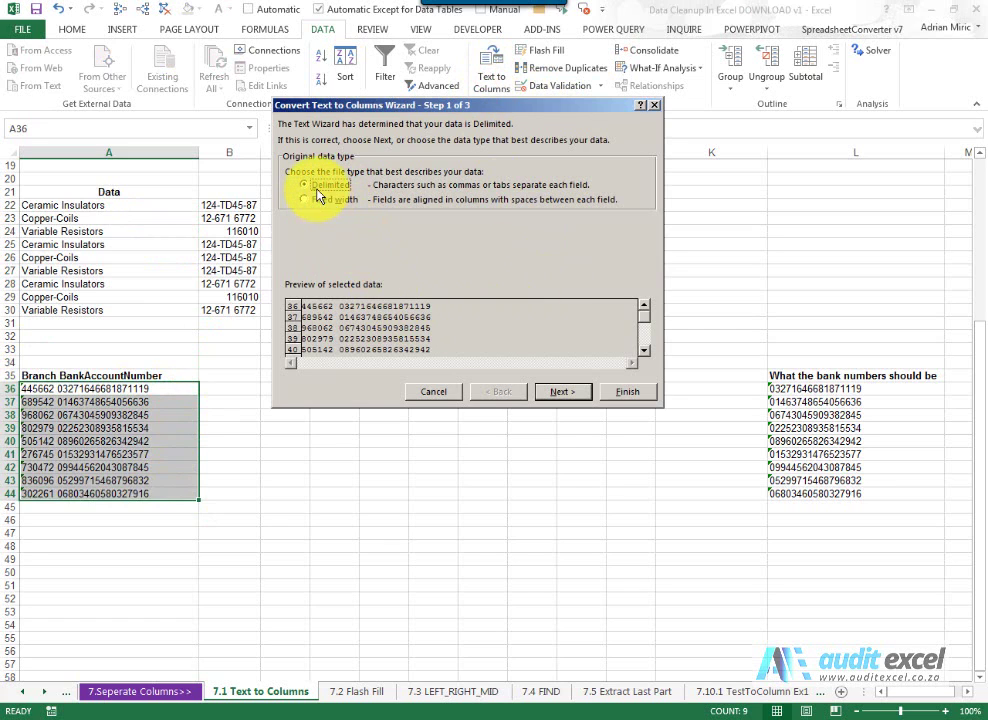
pyautogui.click(550, 392)
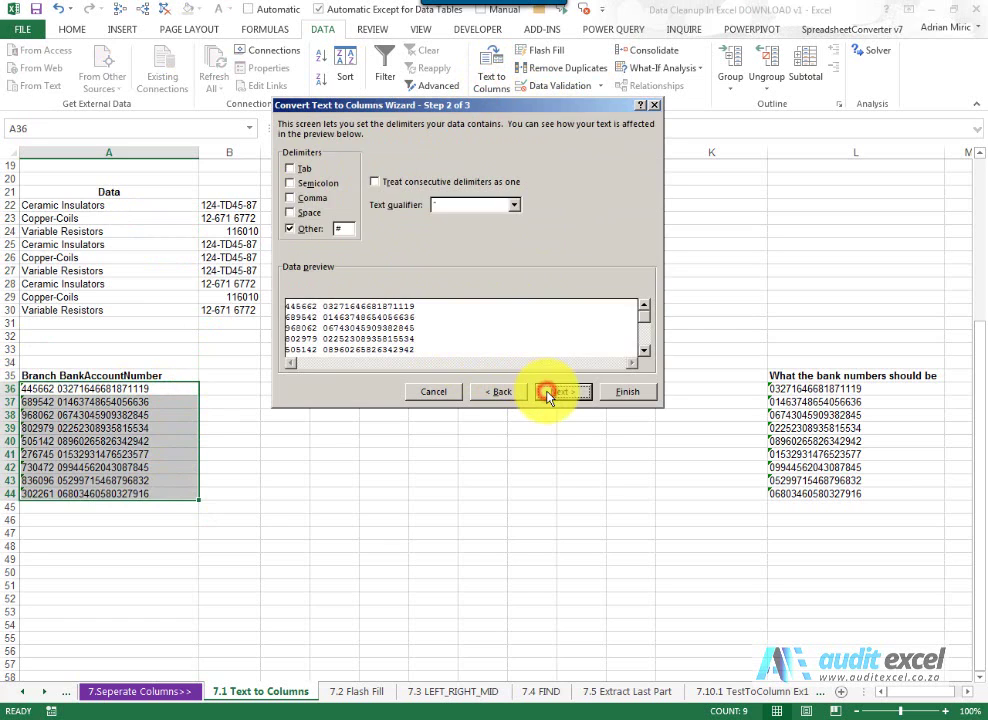
pyautogui.click(290, 229)
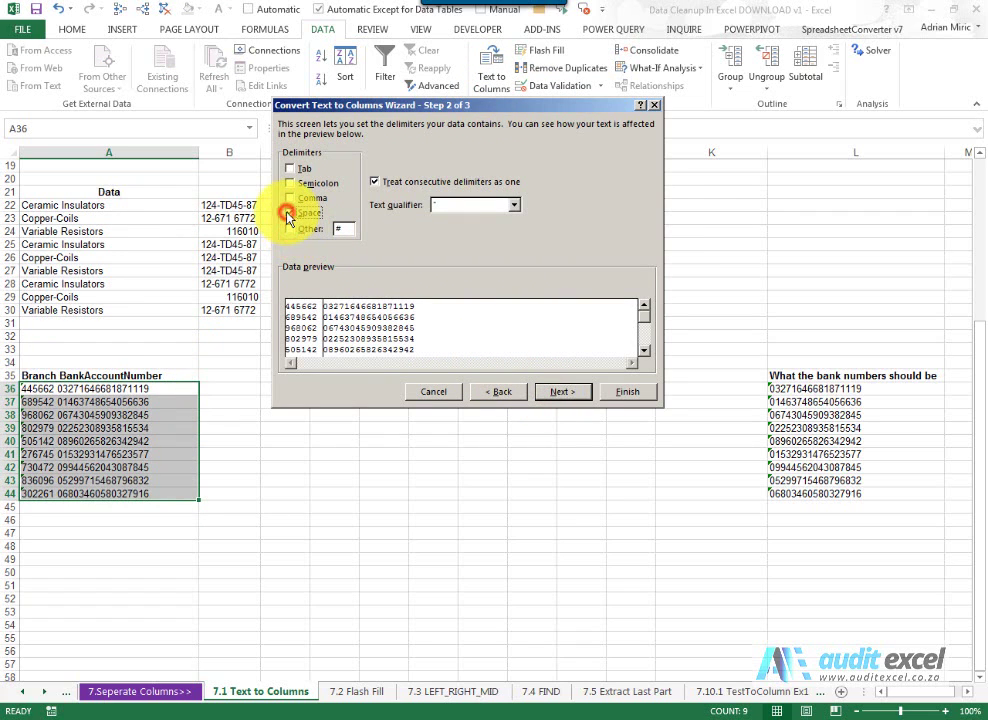
pyautogui.click(288, 214)
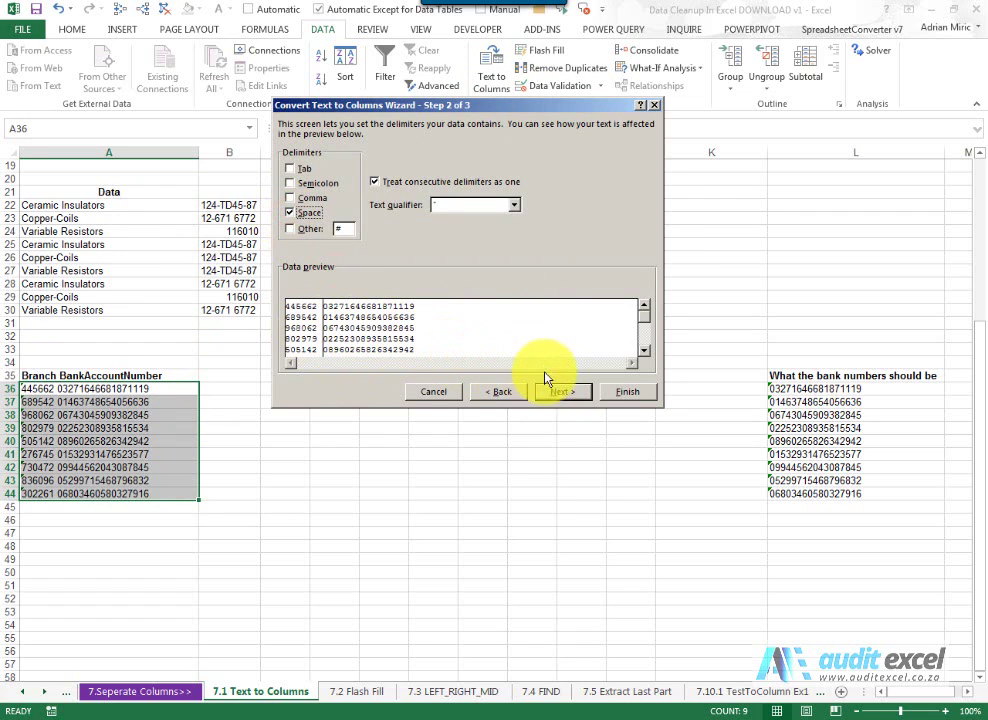
pyautogui.click(627, 394)
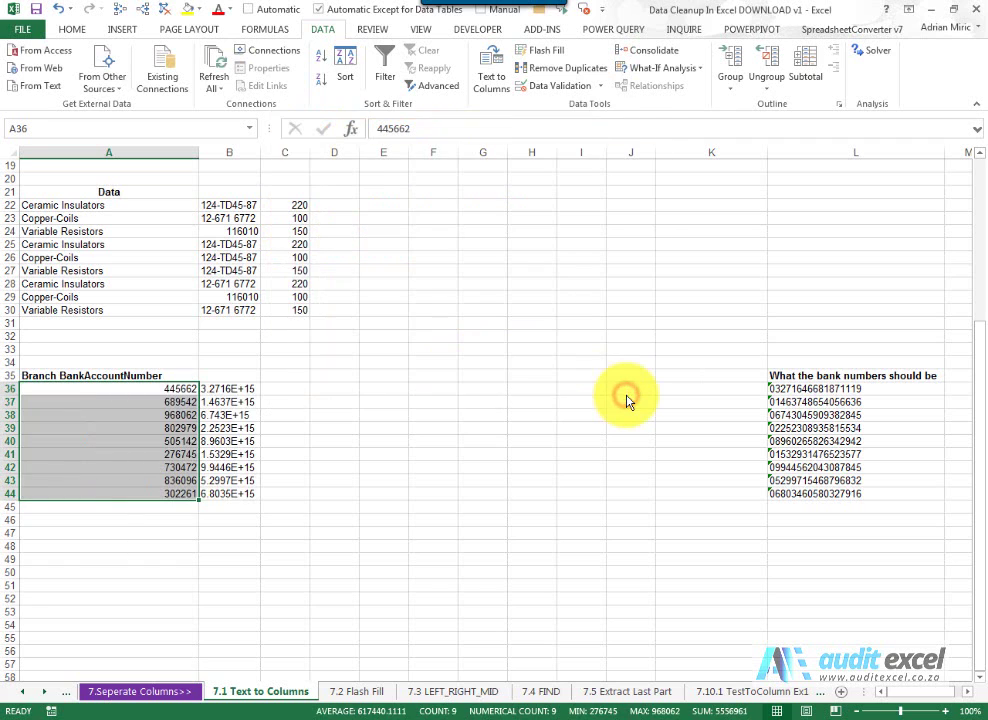
# - Format B36:B44 as Number with 1000 separator and 0 decimals, widening column B to fit
pyautogui.doubleClick(259, 152)
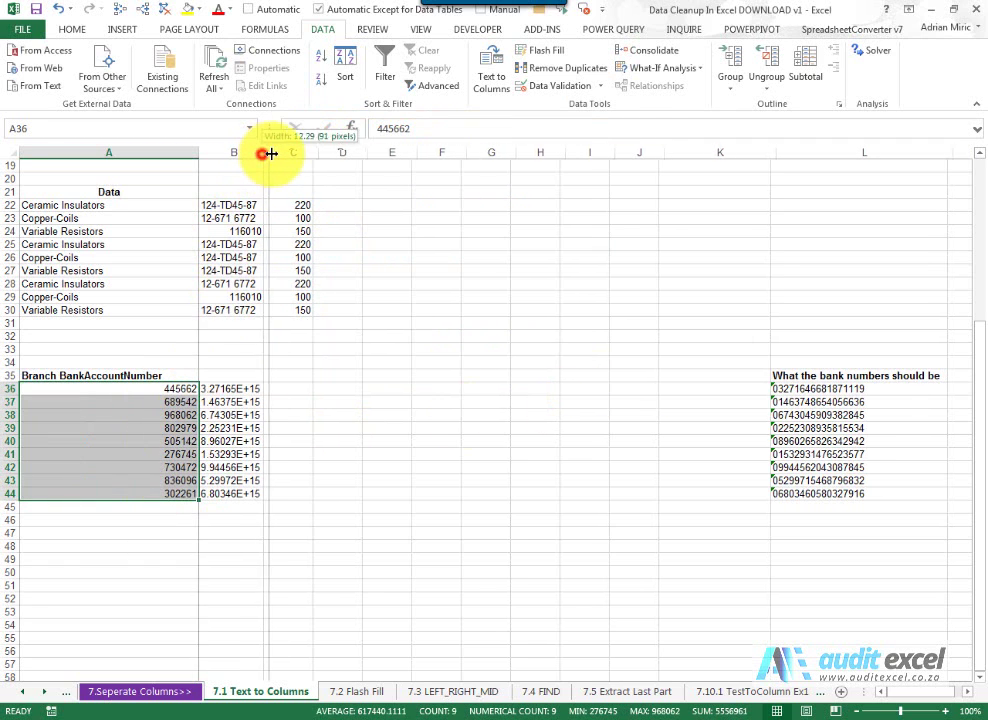
pyautogui.moveTo(259, 152); pyautogui.dragTo(278, 152)
pyautogui.moveTo(242, 388); pyautogui.dragTo(246, 498)
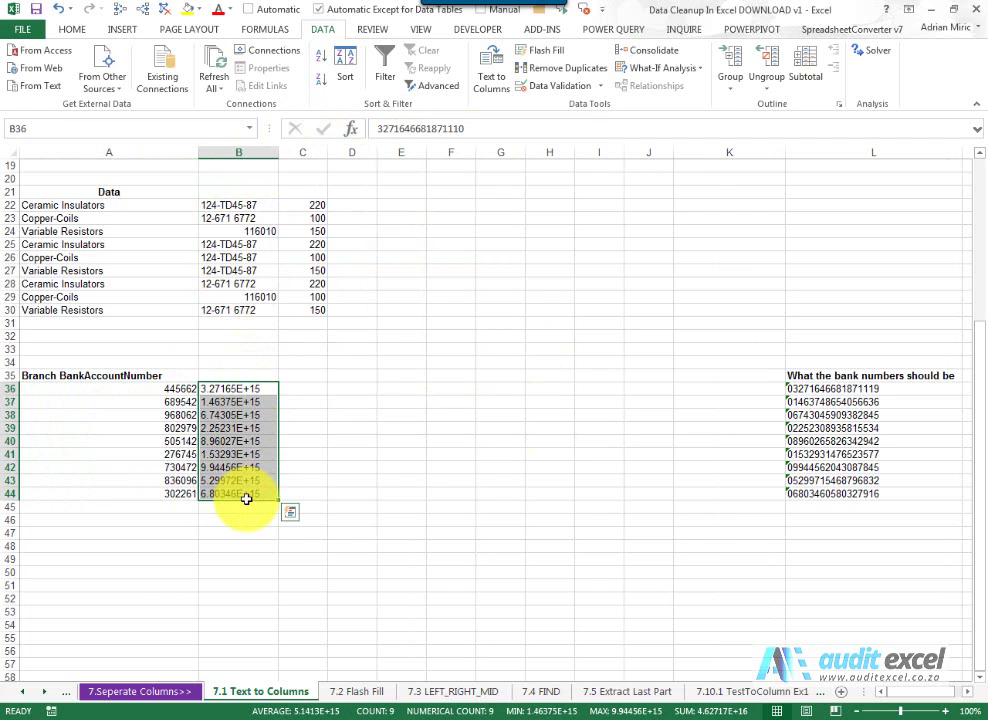
pyautogui.hotkey('ctrl', '1')
pyautogui.click(297, 151)
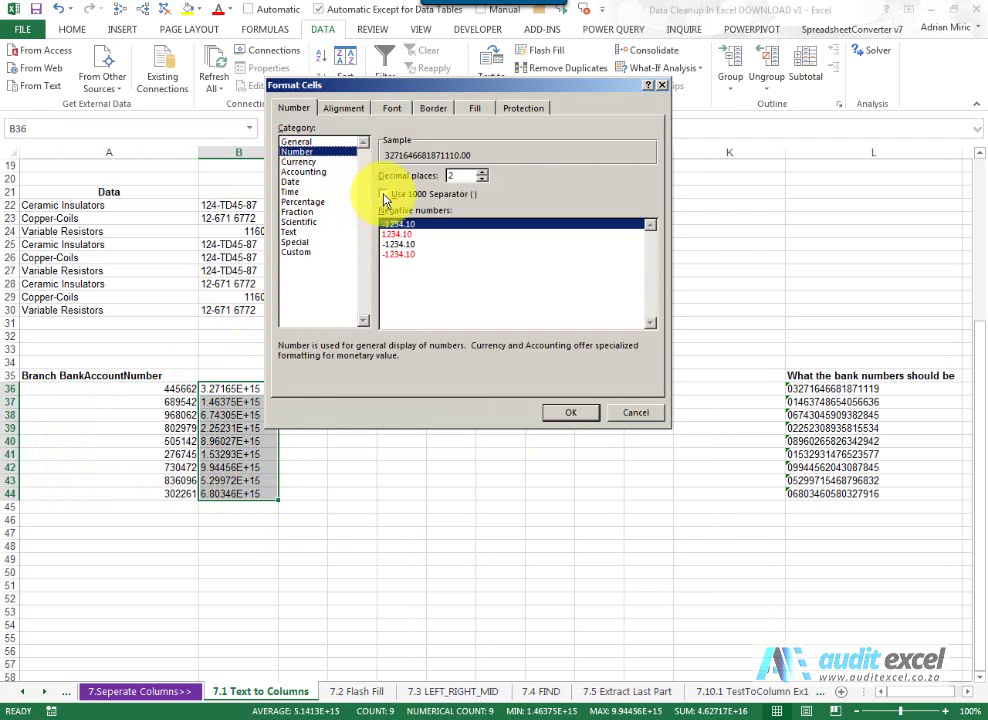
pyautogui.click(384, 194)
pyautogui.click(481, 181)
pyautogui.click(575, 413)
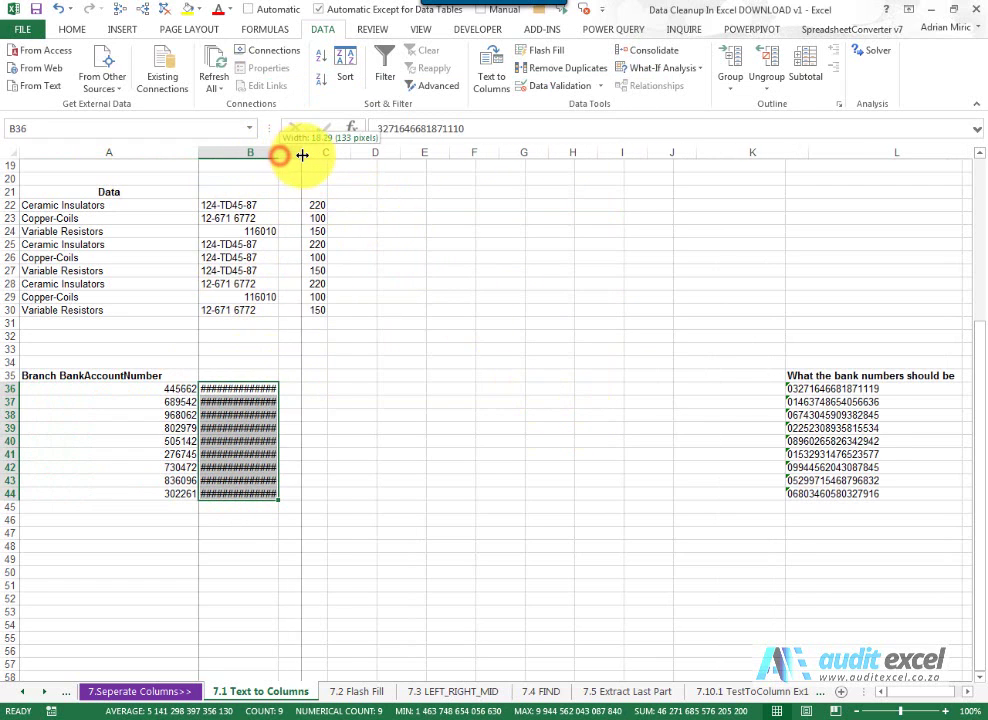
pyautogui.moveTo(278, 153); pyautogui.dragTo(317, 154)
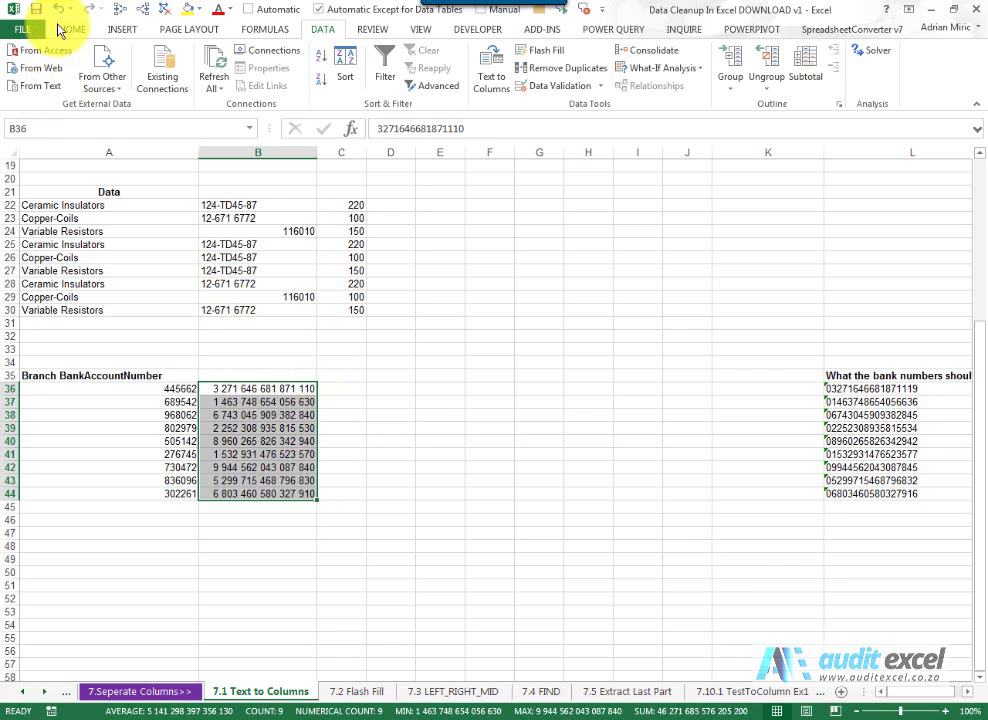
# - Undo four times to reverse the column widenings, number format and bank-number split
pyautogui.click(59, 16)
pyautogui.click(56, 15)
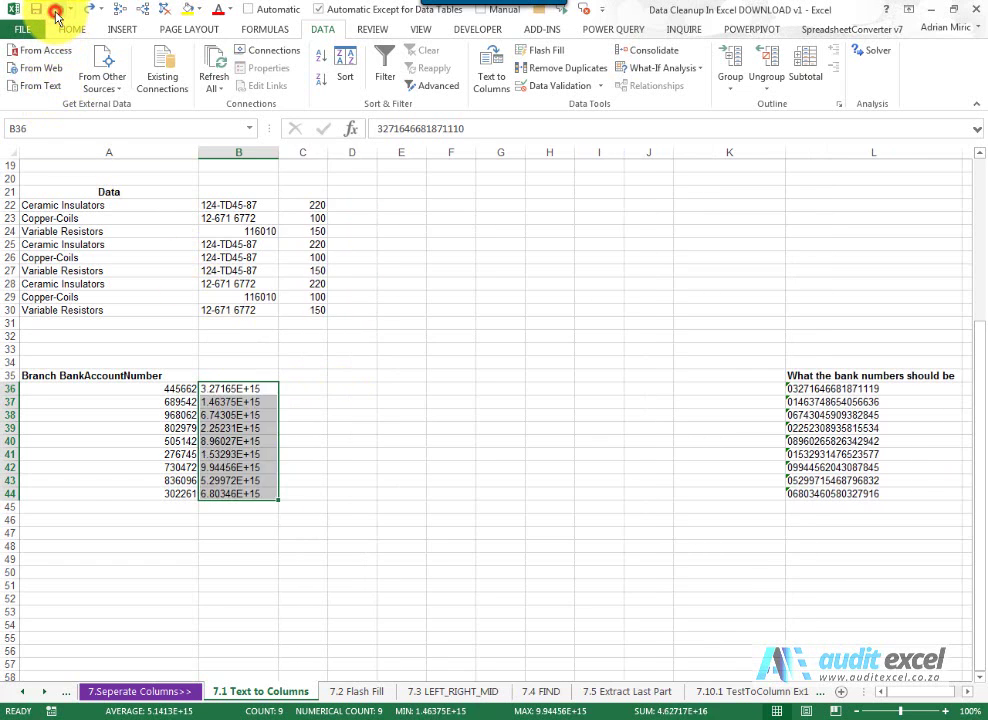
pyautogui.click(56, 15)
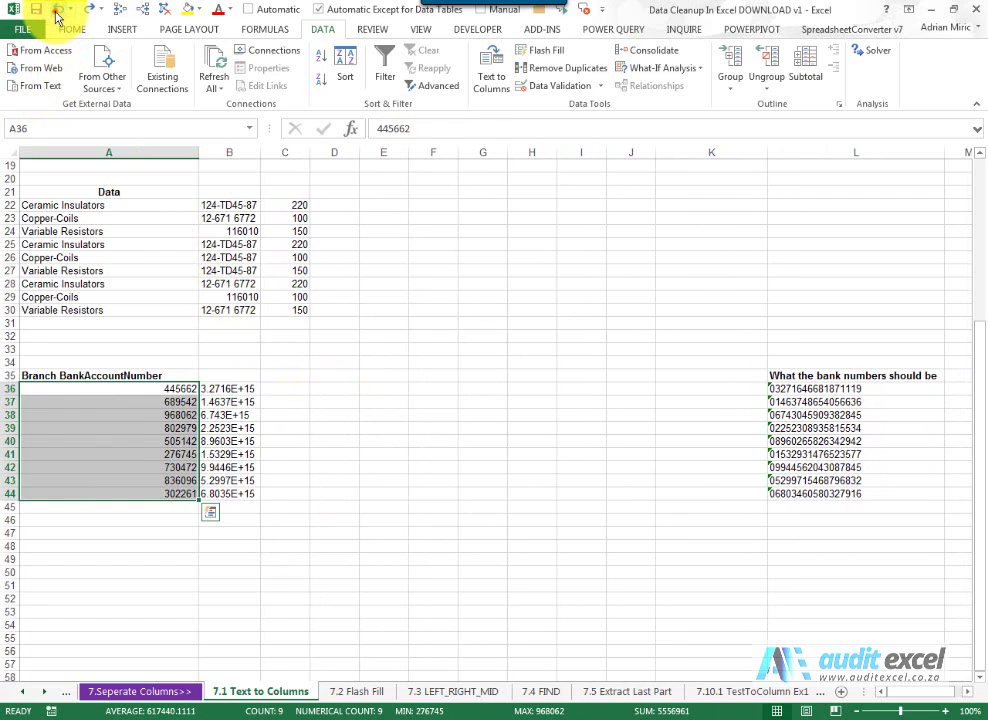
pyautogui.click(56, 15)
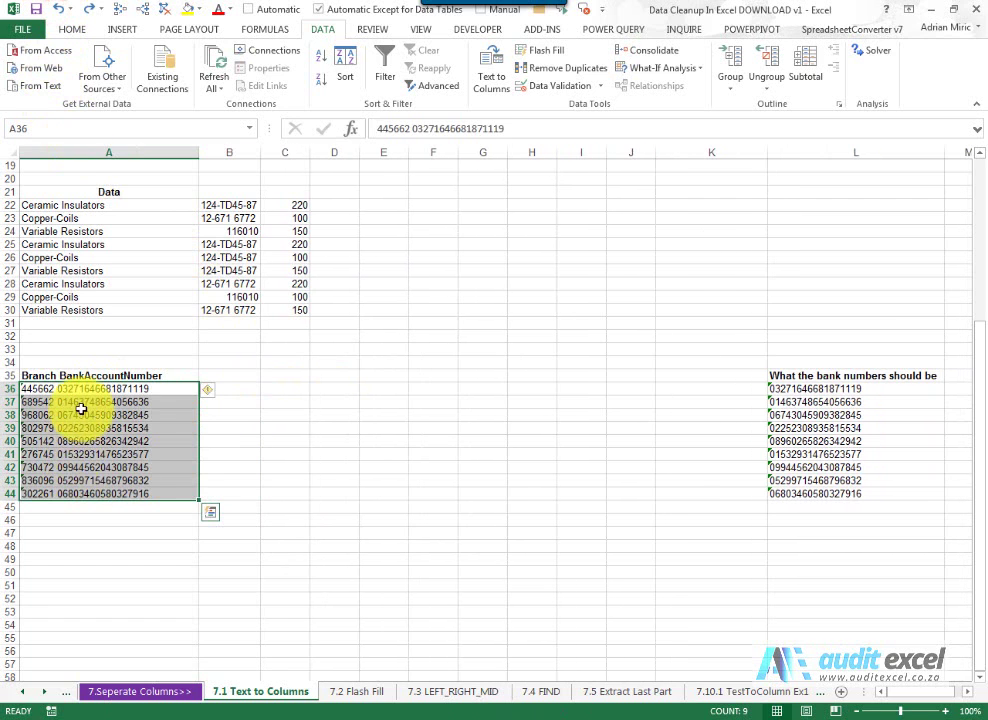
# - Rerun Text to Columns on the bank numbers, space-delimited, with the account column formatted as Text
pyautogui.click(492, 80)
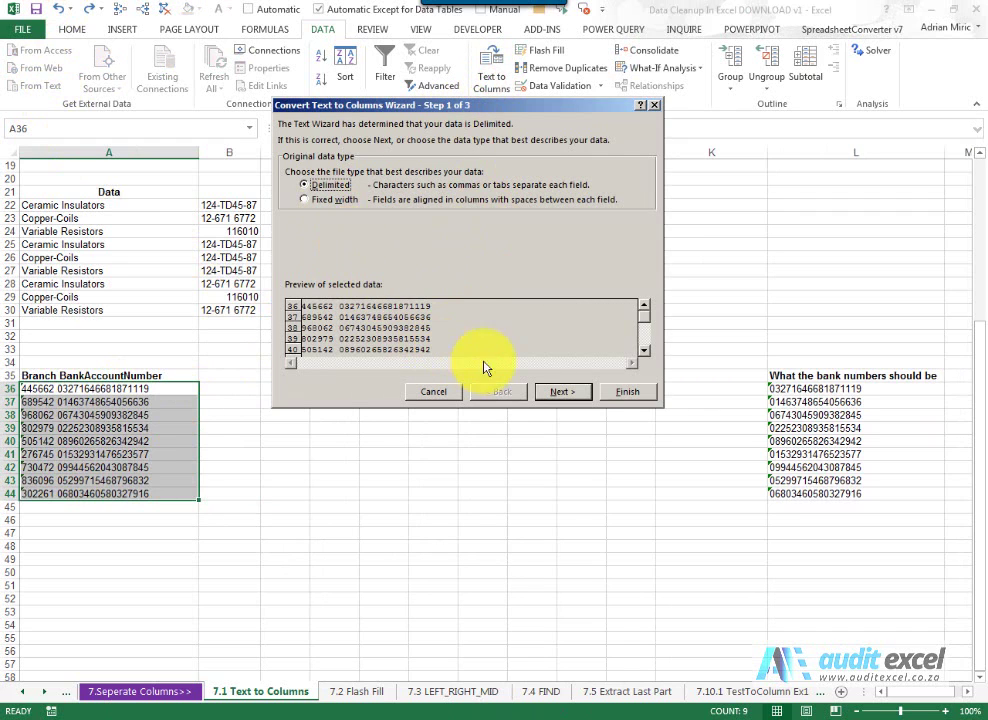
pyautogui.click(560, 391)
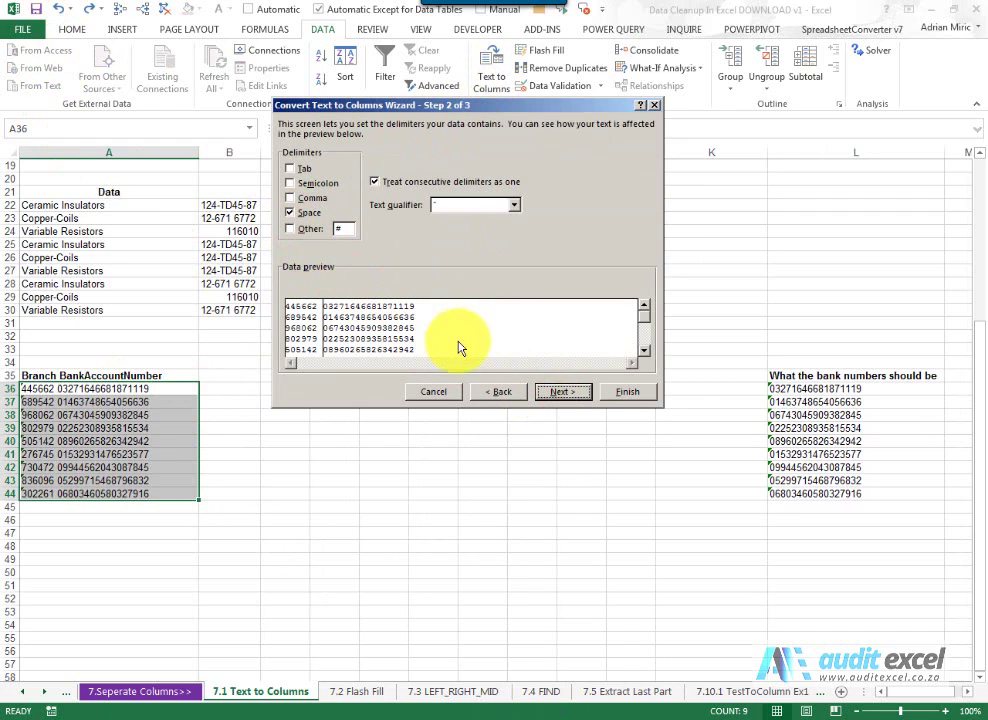
pyautogui.click(558, 392)
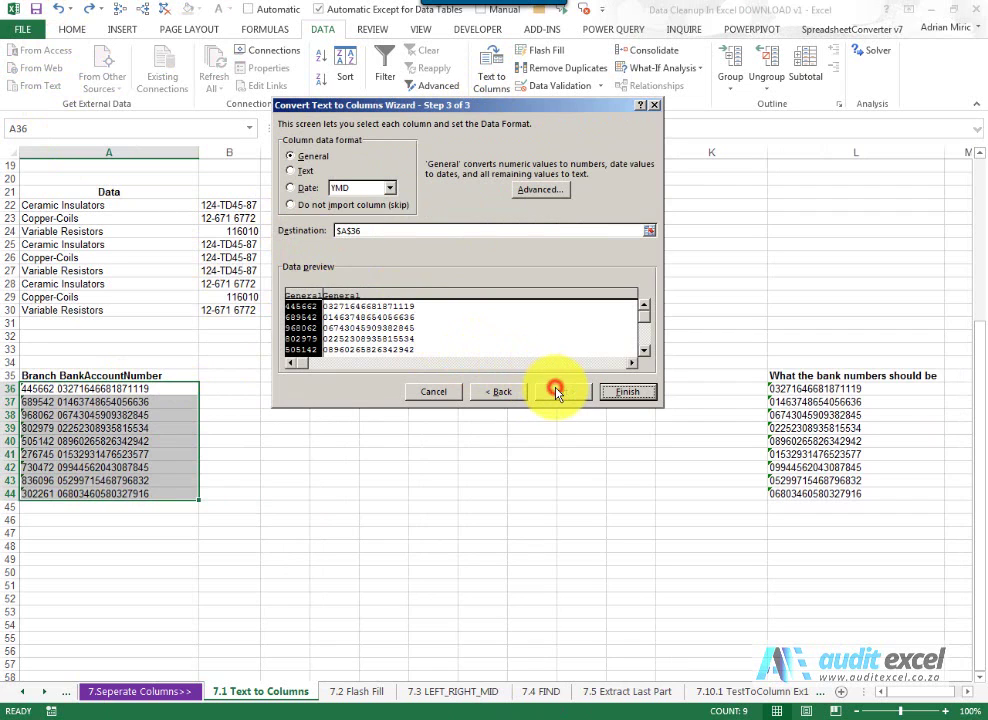
pyautogui.click(367, 297)
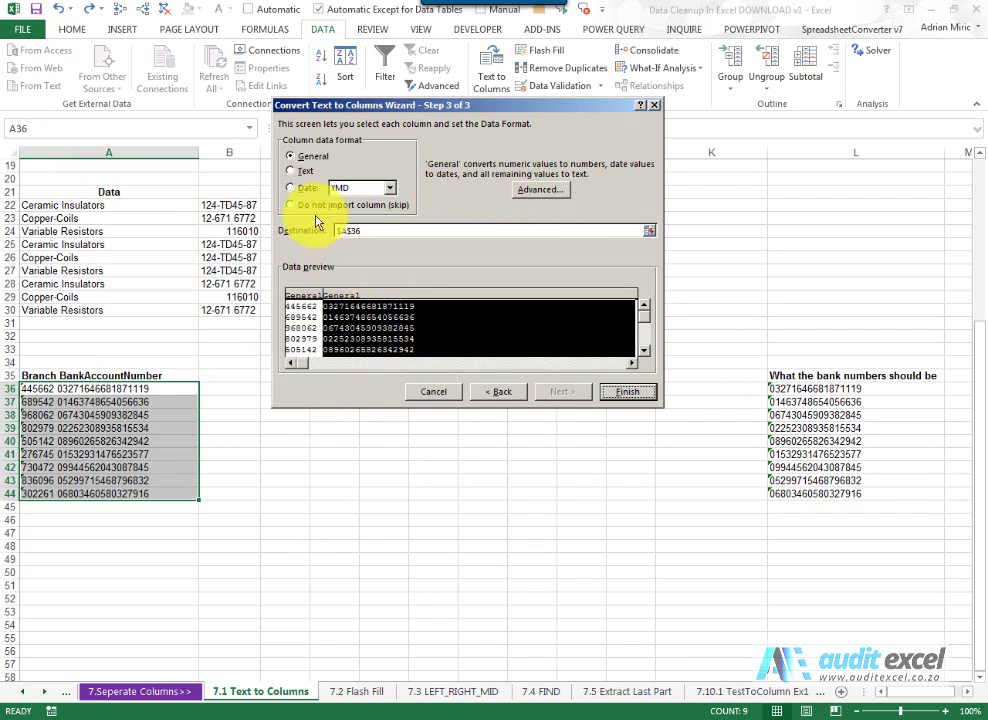
pyautogui.click(292, 171)
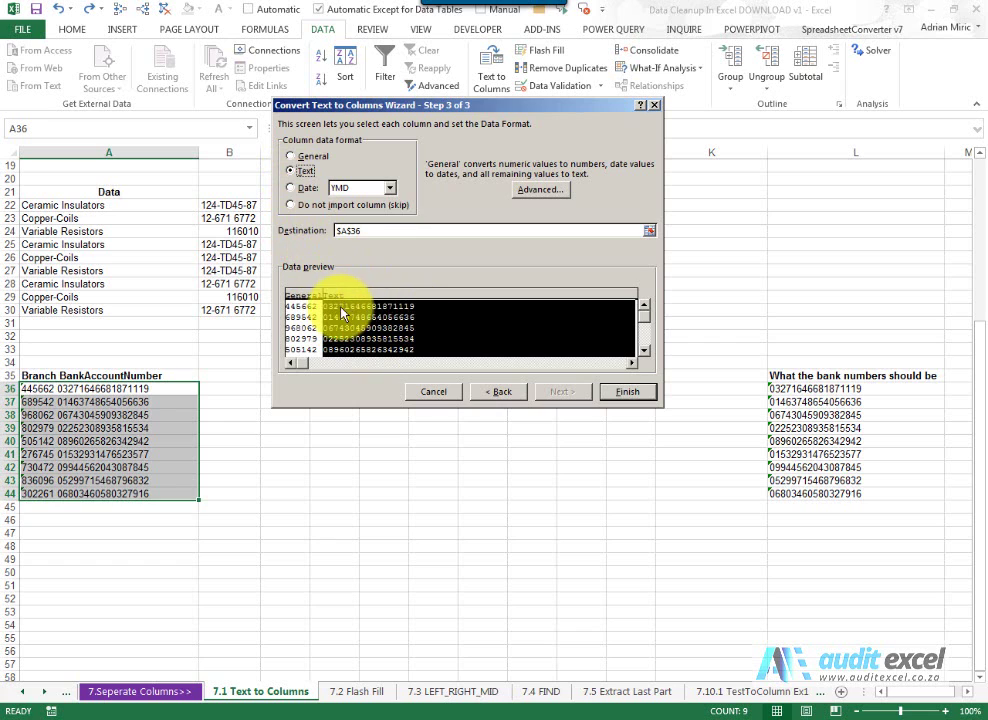
# - Complete the split, autofit column B, and compare B36 and B37 with the expected L36
pyautogui.click(627, 391)
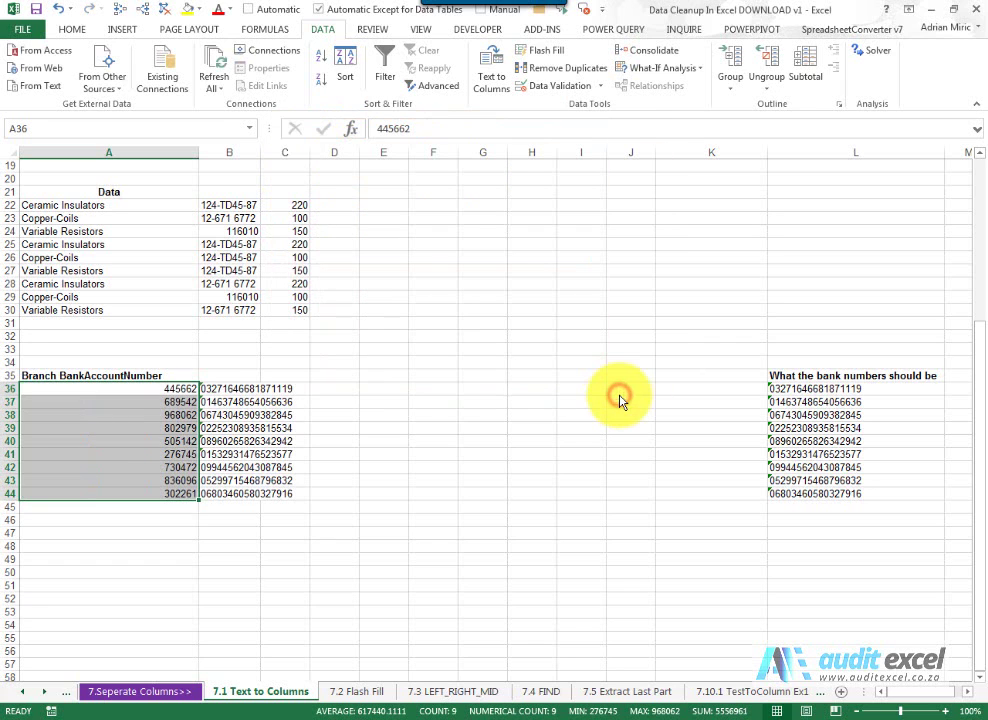
pyautogui.doubleClick(260, 153)
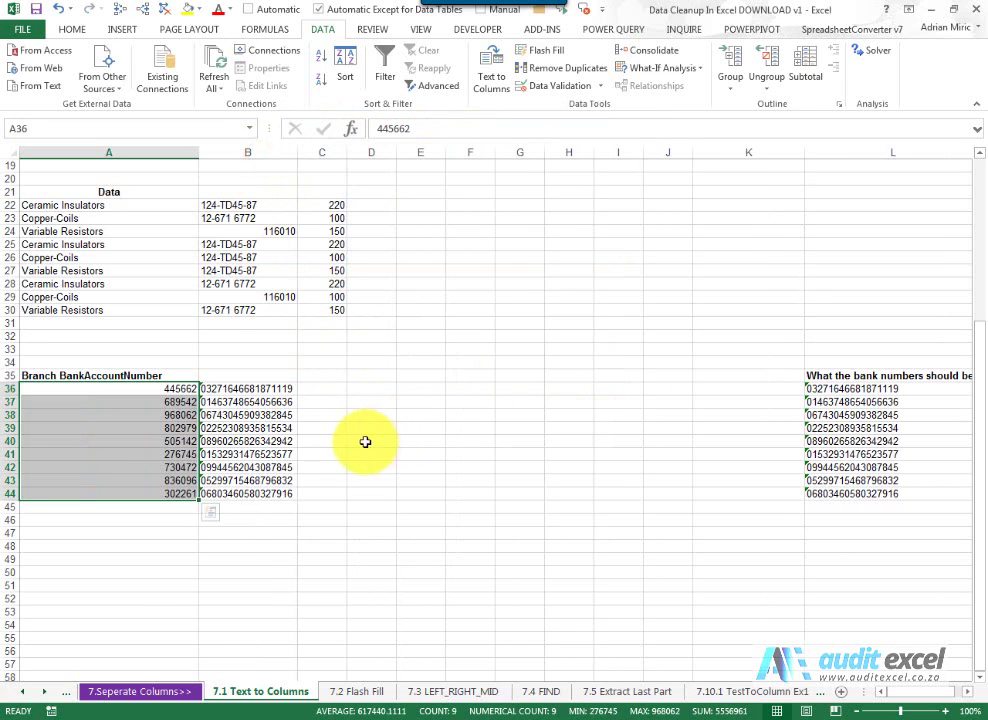
pyautogui.click(258, 389)
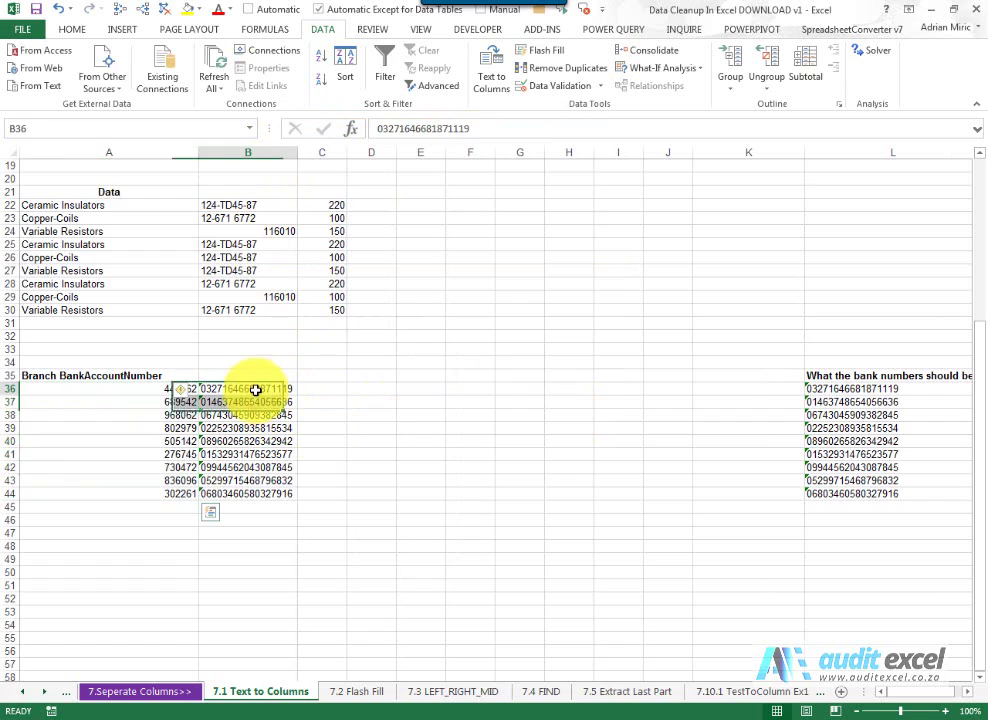
pyautogui.click(866, 388)
pyautogui.click(274, 400)
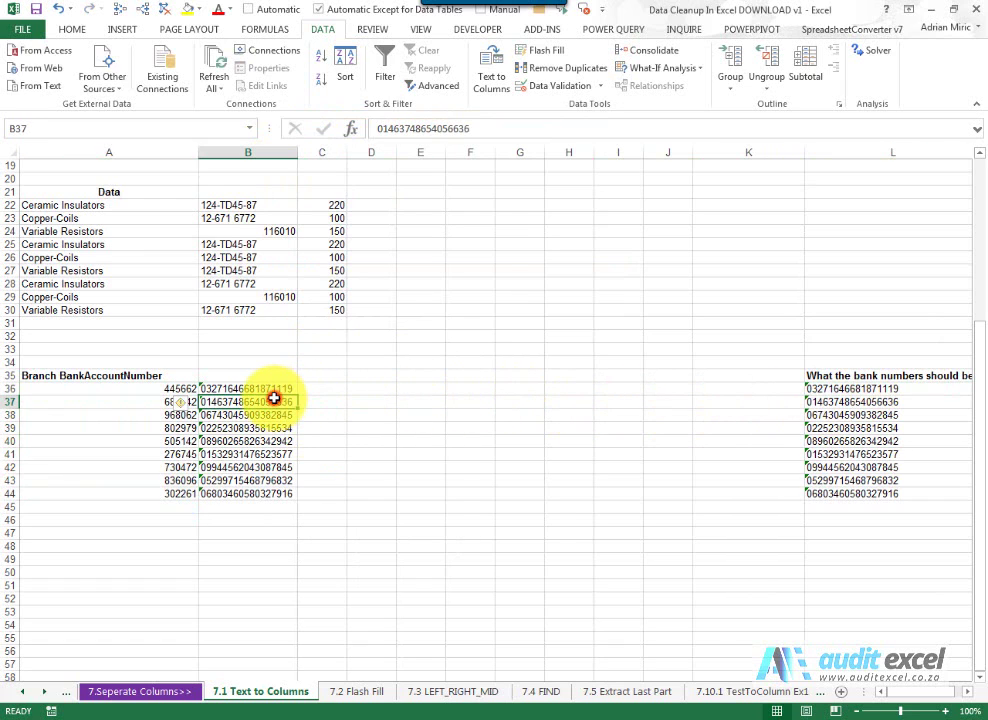